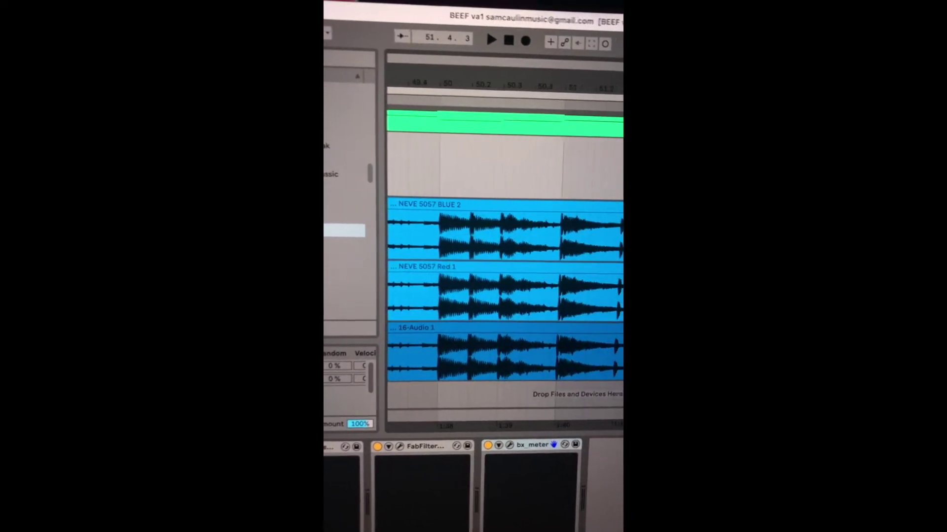
# - Stop the transport so the position returns to bar 49.1.1, then select the empty track
pyautogui.hscroll(-5, 581, 183)
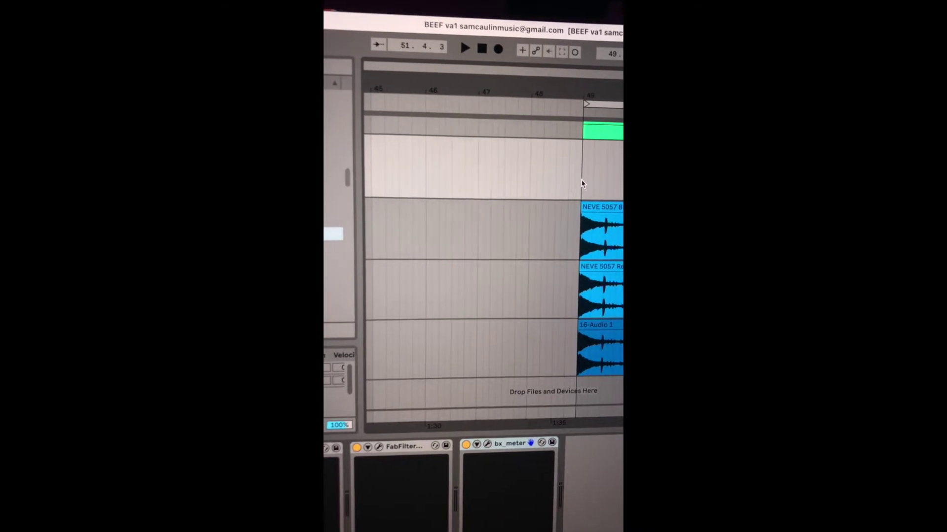
pyautogui.hscroll(5, 582, 182)
pyautogui.press('space')
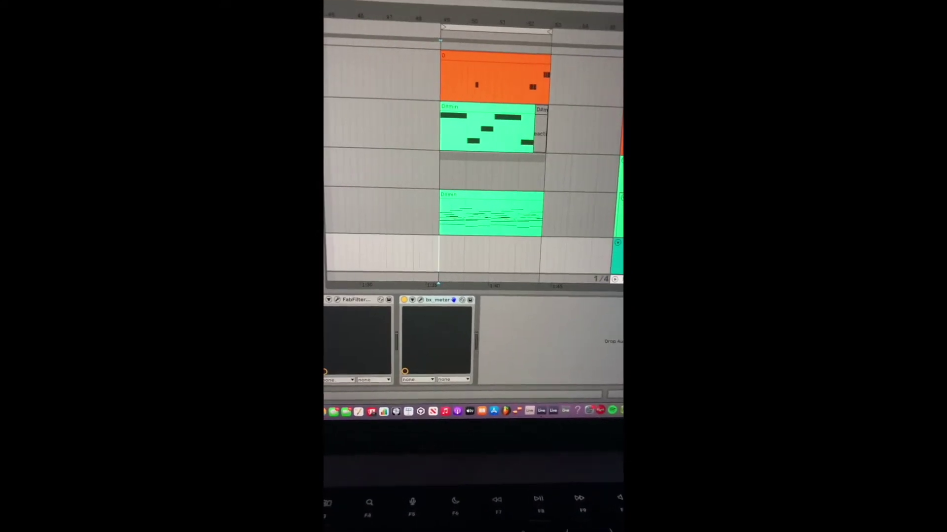
pyautogui.click(384, 208)
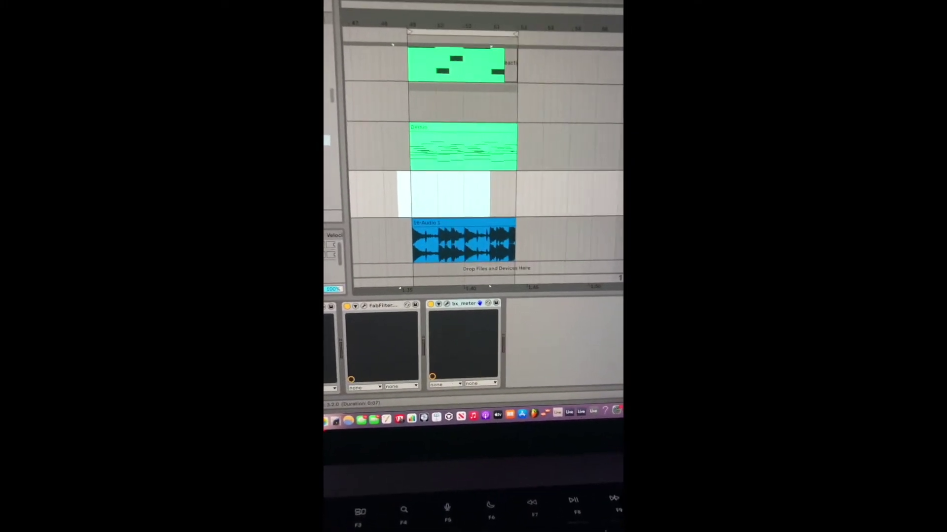
# - Select track 16-Audio 1, the IN THE BOX mix track
pyautogui.scroll(3, 537, 246)
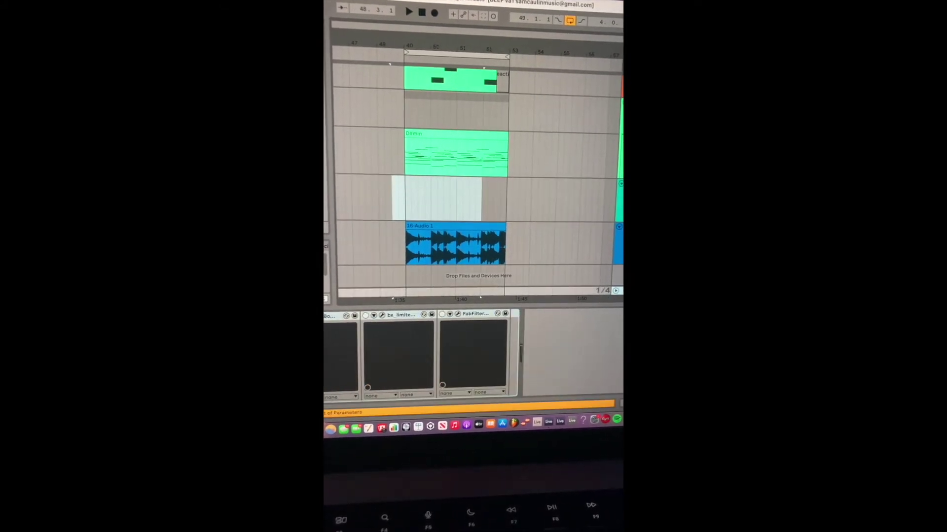
pyautogui.click(456, 244)
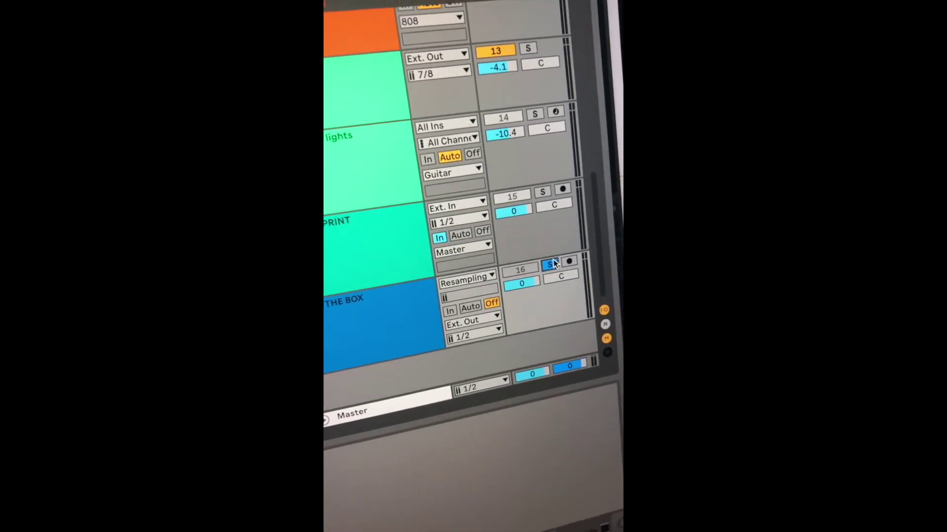
# - Unsolo IN THE BOX, then solo and unsolo 5057 PRINT to audition it
pyautogui.click(549, 255)
pyautogui.click(553, 209)
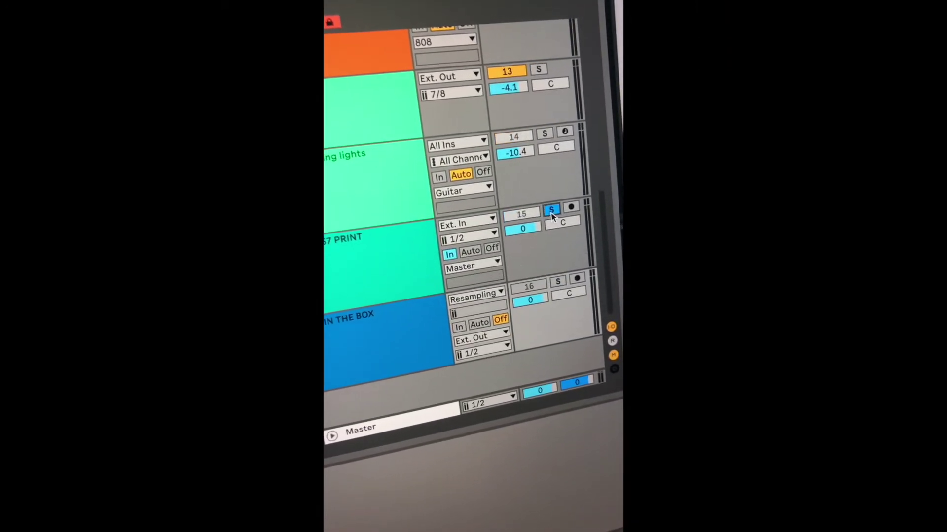
pyautogui.click(553, 209)
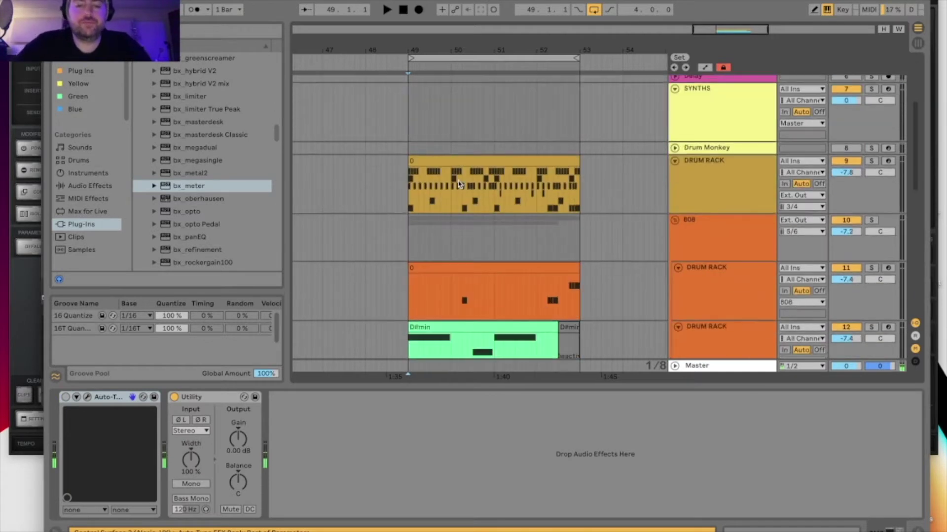
# - Confirm the DRUM RACK output stays on Ext. Out channels 3/4
pyautogui.scroll(-5, 712, 190)
pyautogui.click(712, 190)
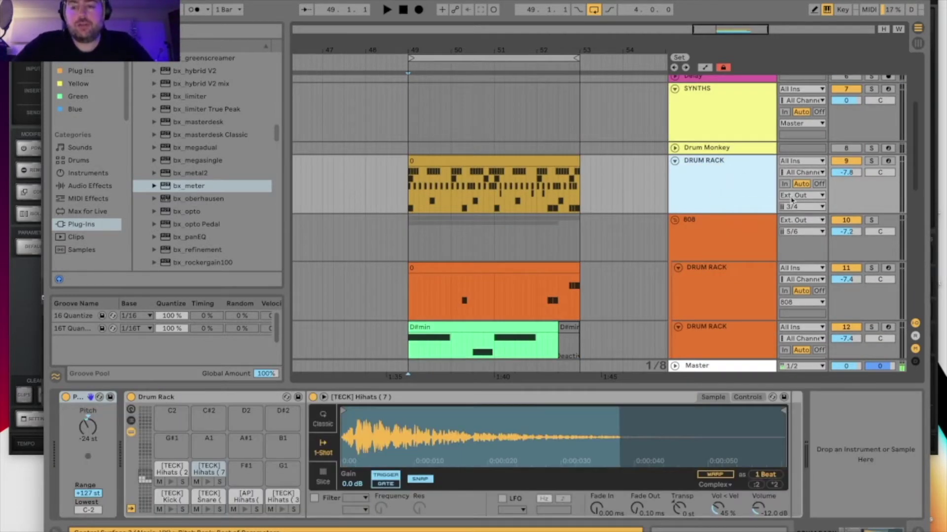
pyautogui.click(794, 195)
pyautogui.click(792, 206)
pyautogui.click(792, 206)
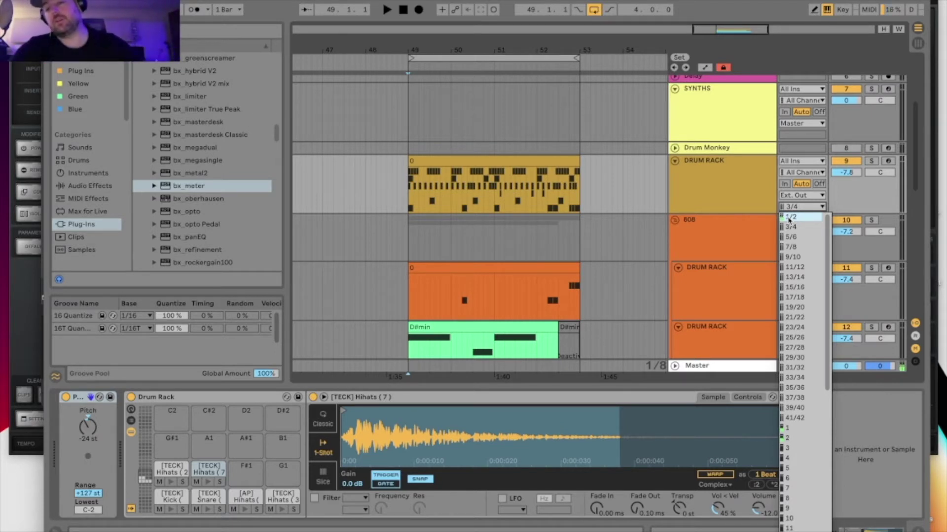
pyautogui.click(738, 185)
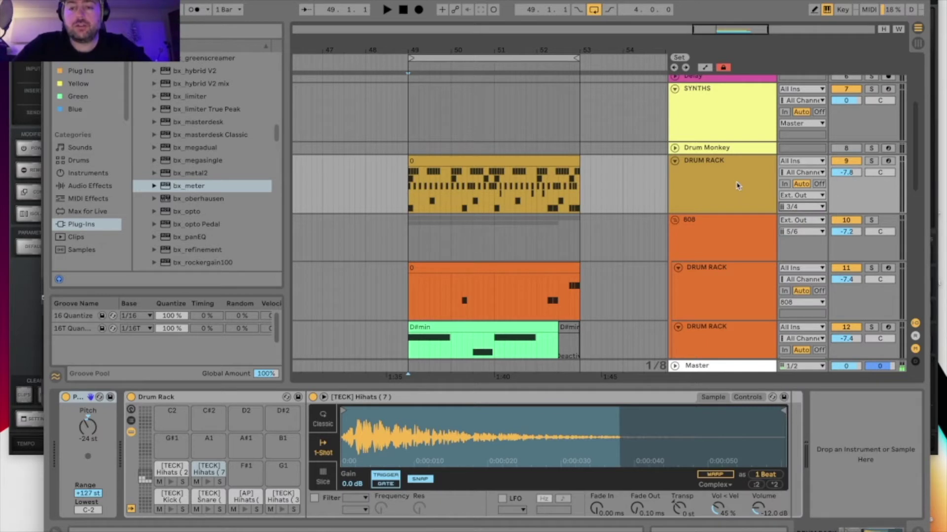
pyautogui.click(738, 185)
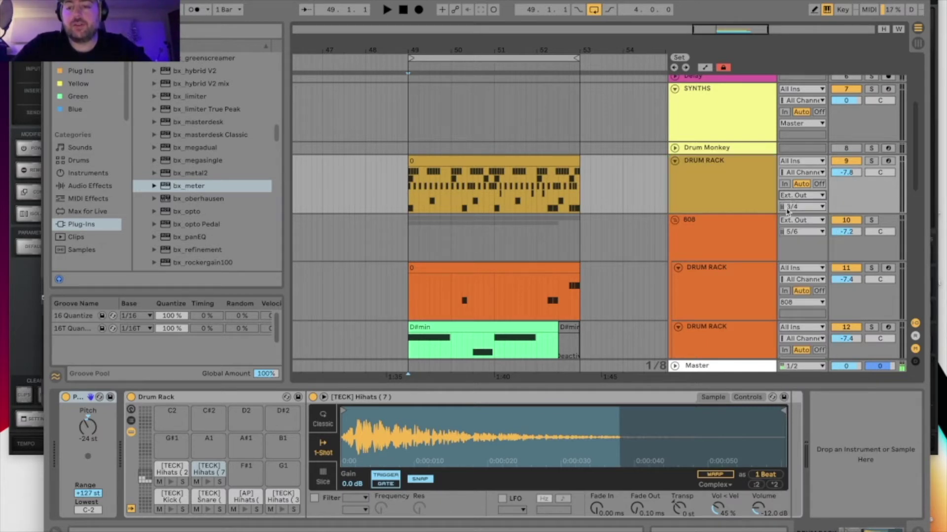
# - Keep 808 routed to Ext. Out, then view Guitar and 5057 PRINT's plug-in chain
pyautogui.click(749, 232)
pyautogui.click(794, 221)
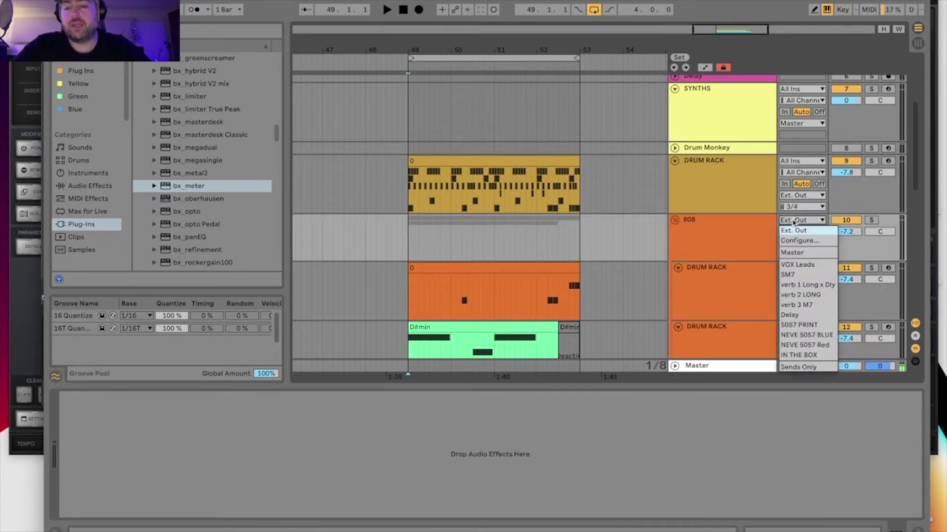
pyautogui.click(793, 231)
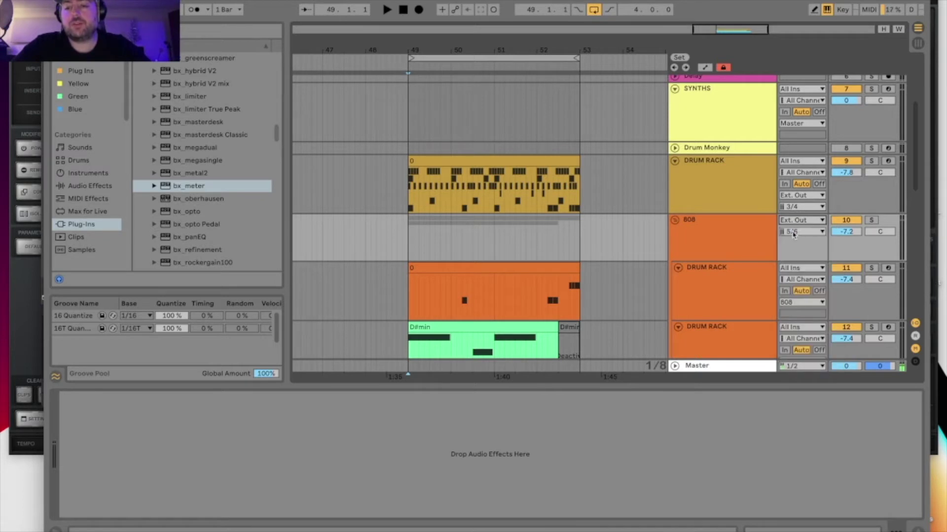
pyautogui.scroll(-4, 793, 235)
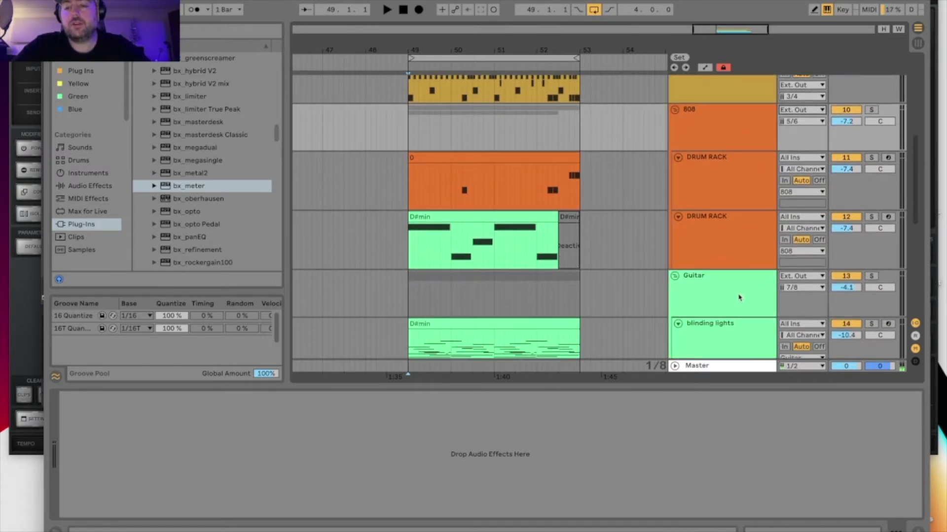
pyautogui.click(739, 298)
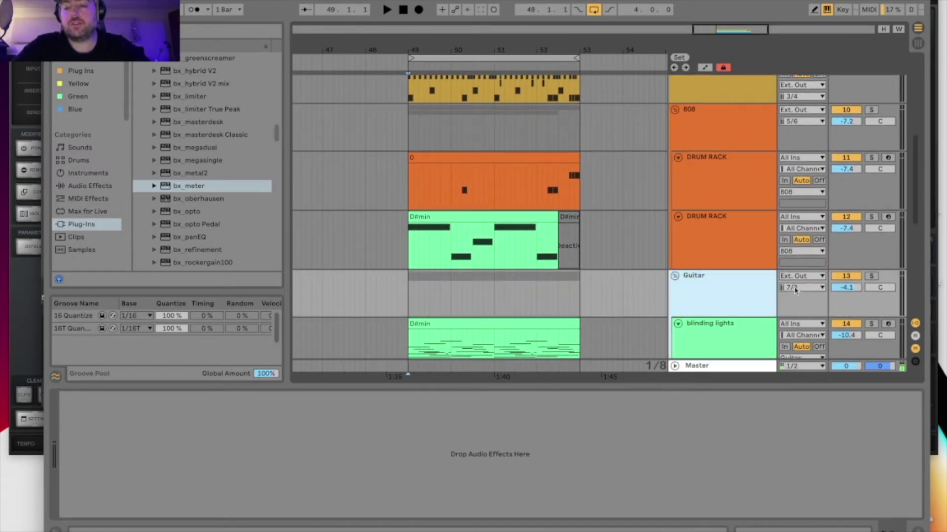
pyautogui.scroll(-5, 795, 291)
pyautogui.click(723, 261)
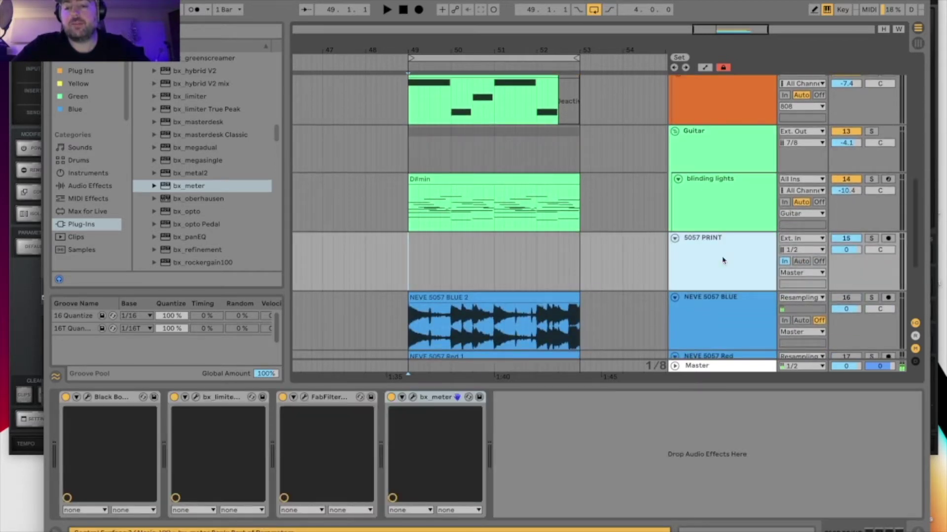
# - Colour the 5057 PRINT track red
pyautogui.rightClick(723, 260)
pyautogui.click(735, 431)
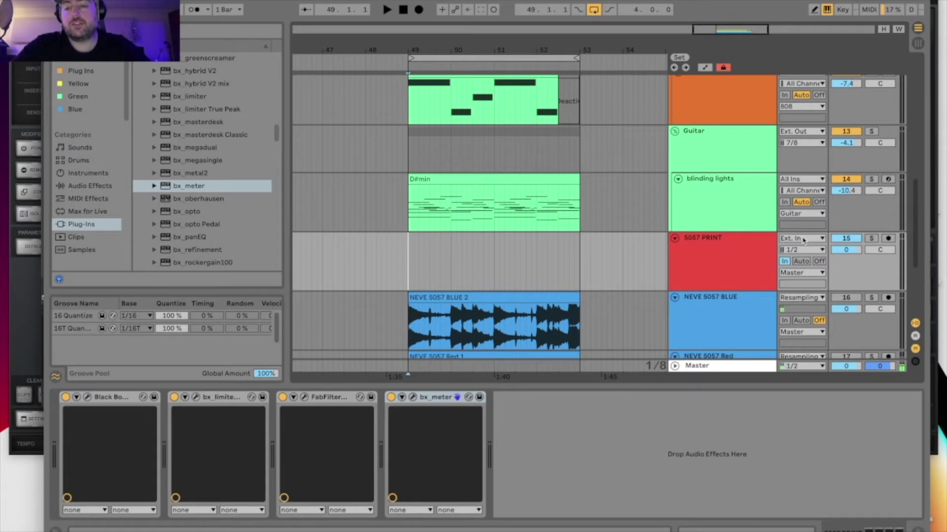
pyautogui.scroll(7, 791, 255)
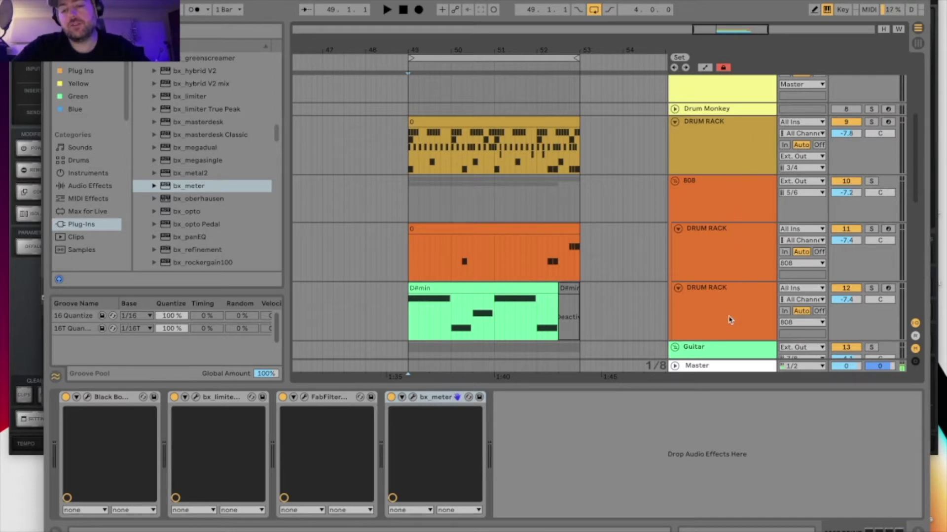
pyautogui.scroll(-9, 714, 256)
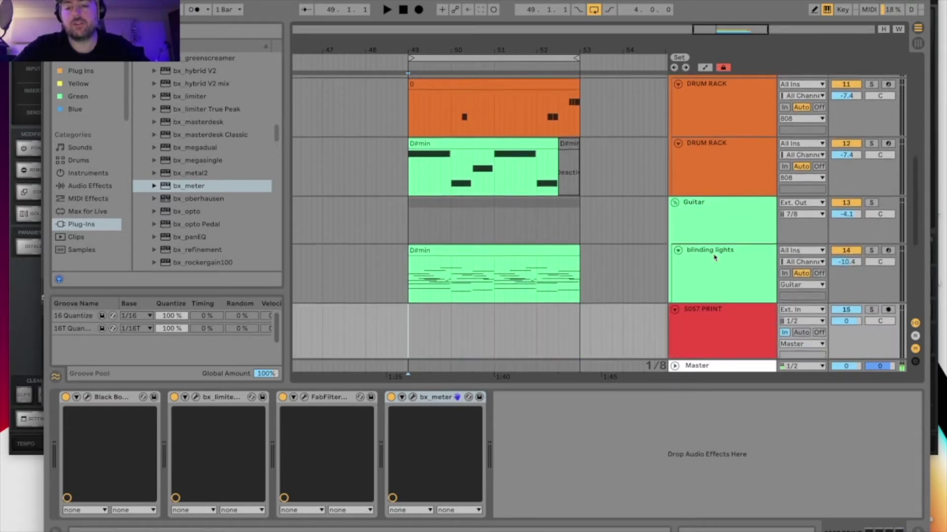
pyautogui.scroll(-2, 714, 257)
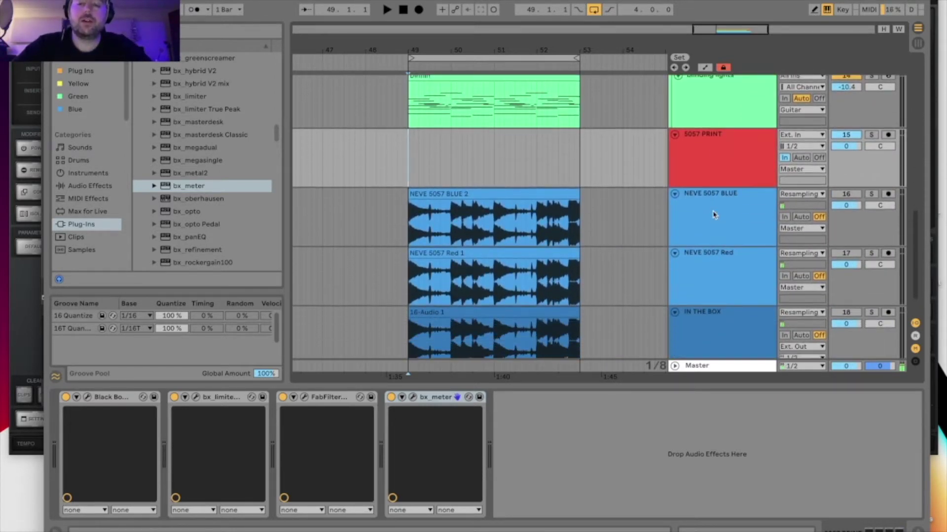
# - Select the 5057 PRINT track and select bars 49 to 53 in its lane
pyautogui.click(707, 126)
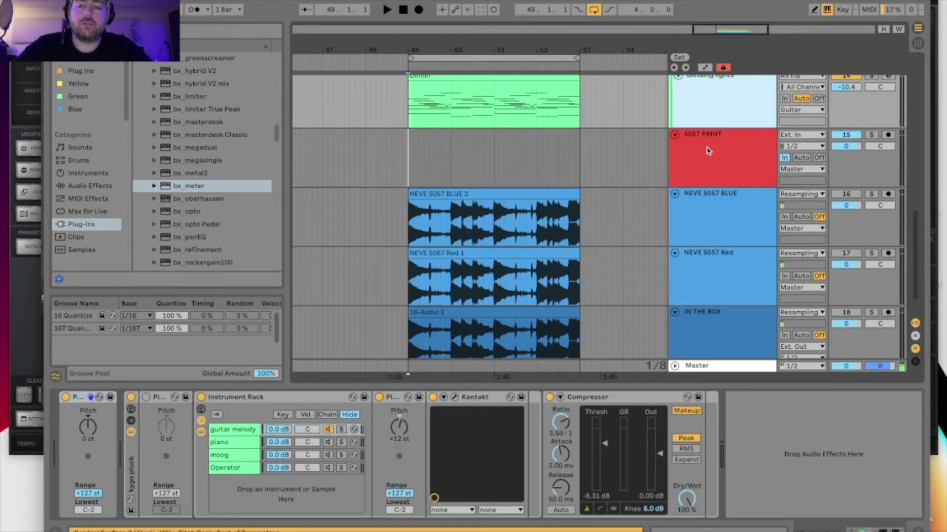
pyautogui.click(708, 150)
pyautogui.moveTo(407, 151); pyautogui.dragTo(582, 150)
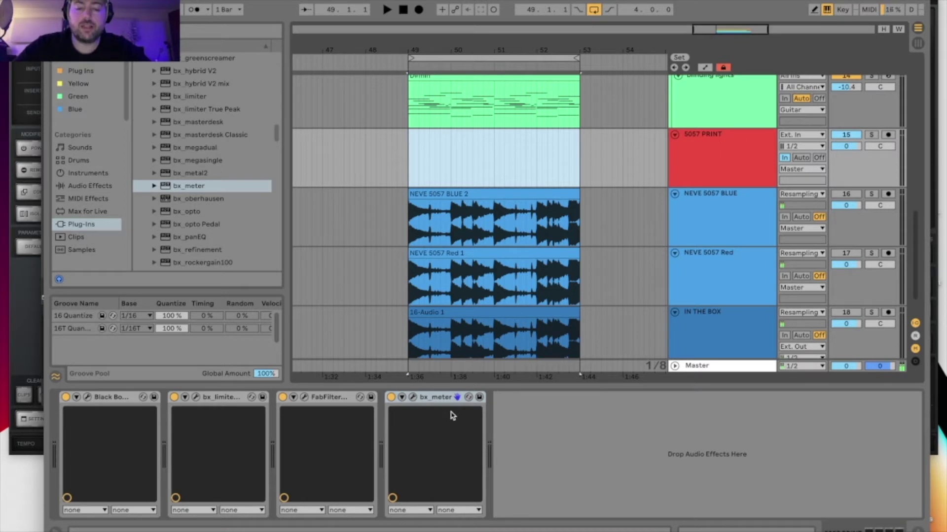
# - Switch on the Master's Audio Effect Rack after a look at IN THE BOX's bx_meter
pyautogui.click(694, 370)
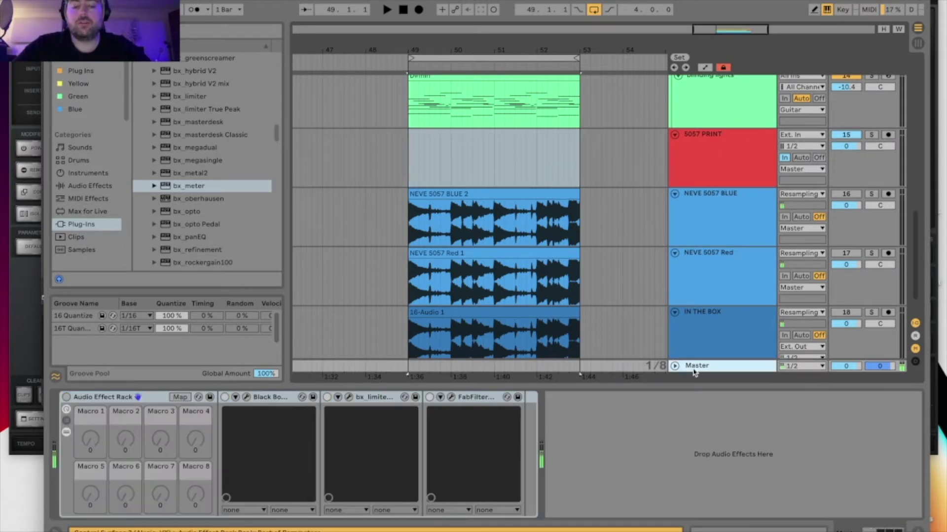
pyautogui.scroll(-1, 690, 291)
pyautogui.click(692, 293)
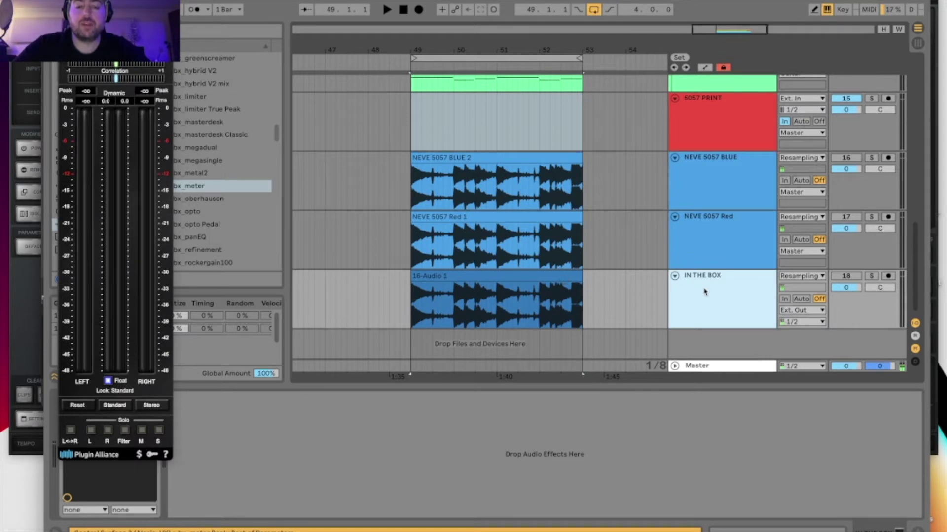
pyautogui.click(687, 370)
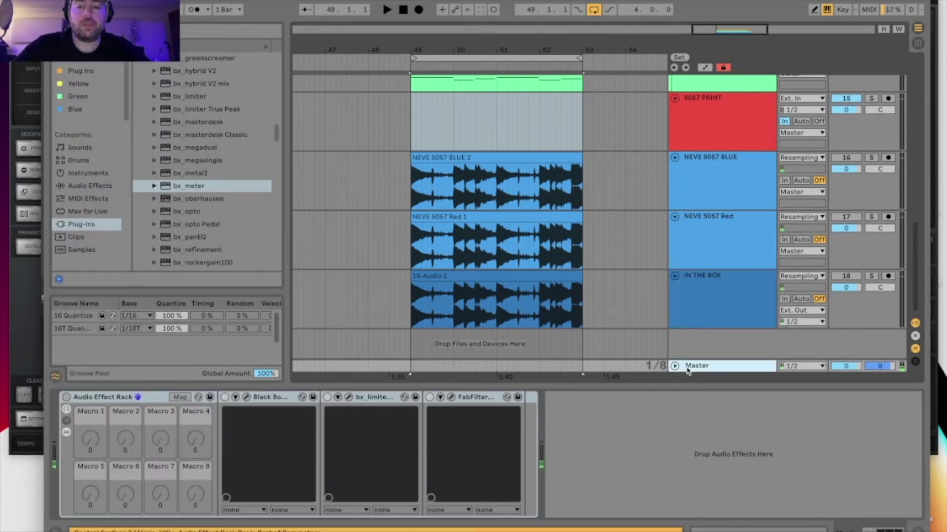
pyautogui.click(67, 398)
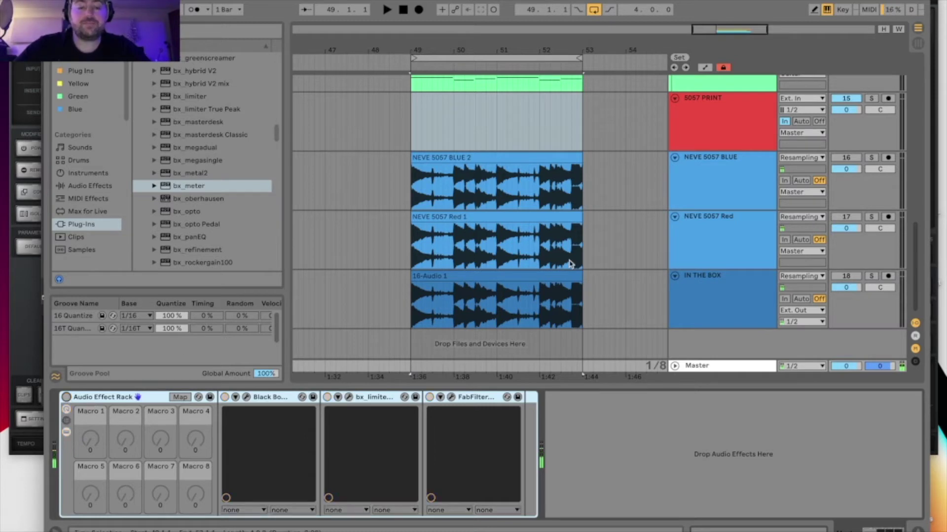
# - Check bx_meter on IN THE BOX and NEVE 5057 Red, then select NEVE 5057 BLUE
pyautogui.click(711, 297)
pyautogui.click(700, 371)
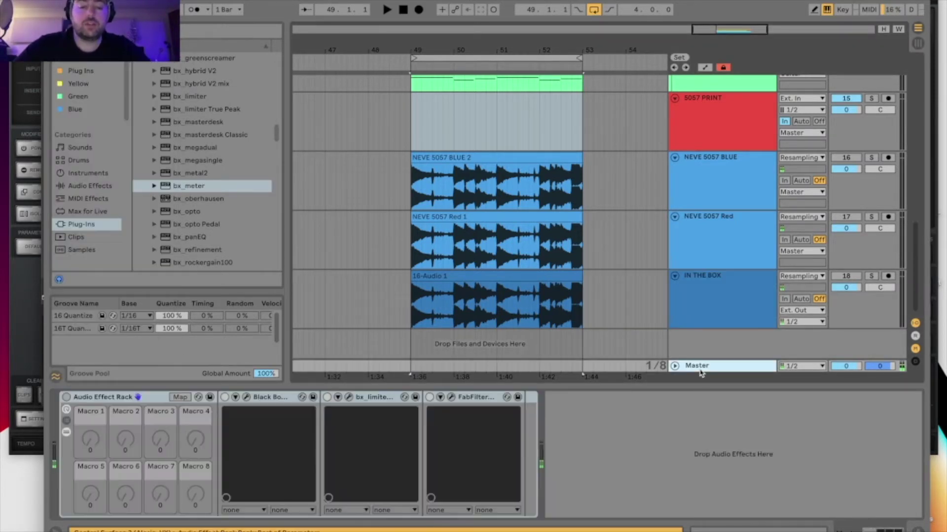
pyautogui.click(735, 248)
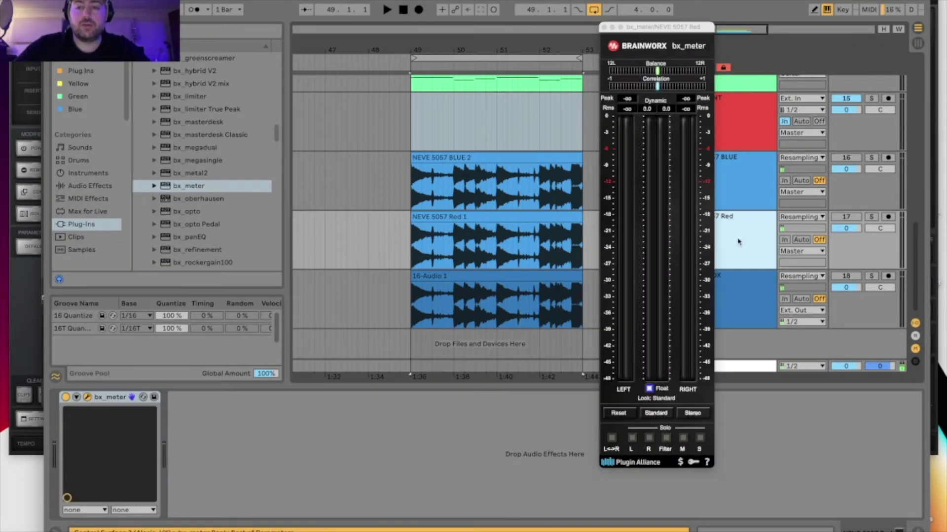
pyautogui.click(748, 129)
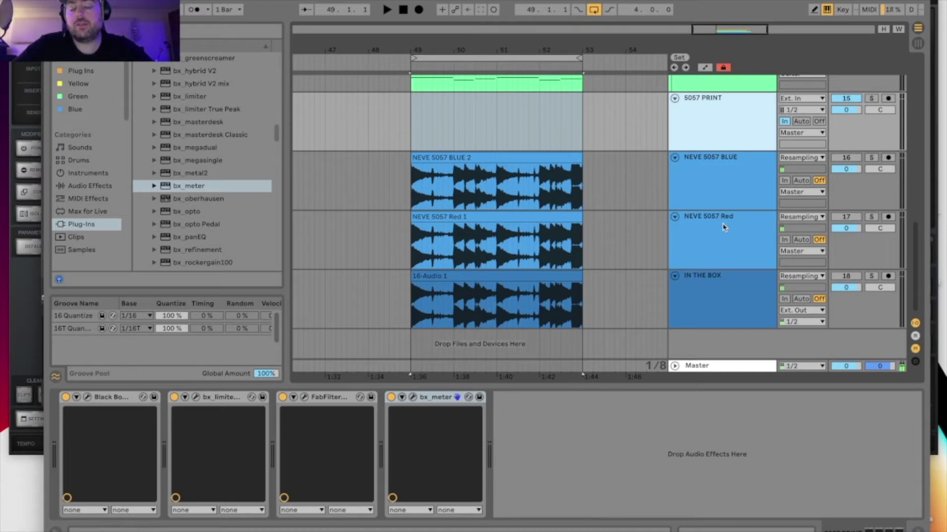
pyautogui.click(411, 198)
# - Zoom in on bars 49–53 and set playback to start at bar 51
pyautogui.press('+')
pyautogui.press('+')
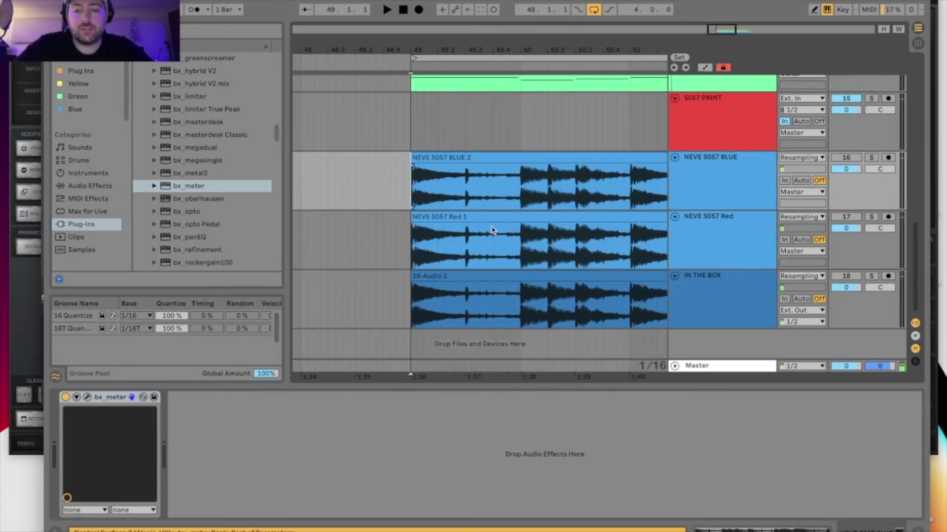
pyautogui.click(438, 192)
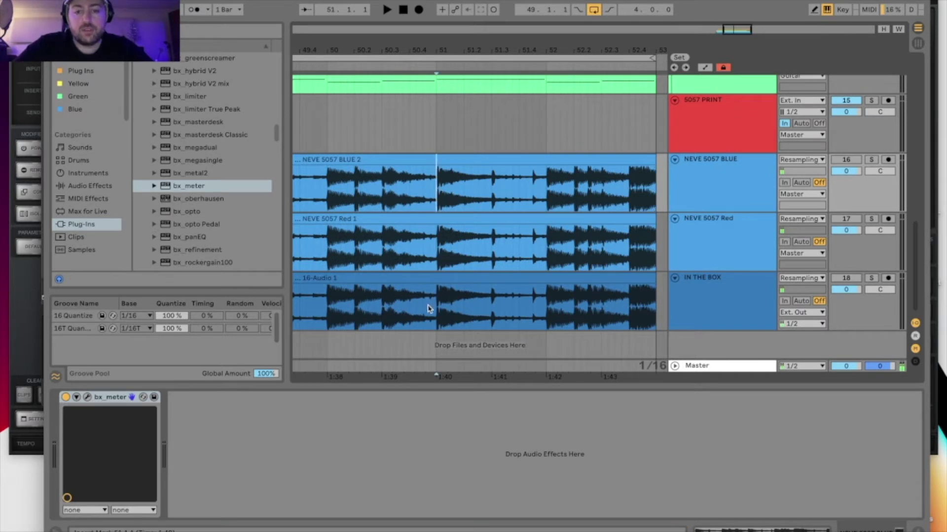
pyautogui.moveTo(437, 196); pyautogui.dragTo(504, 199)
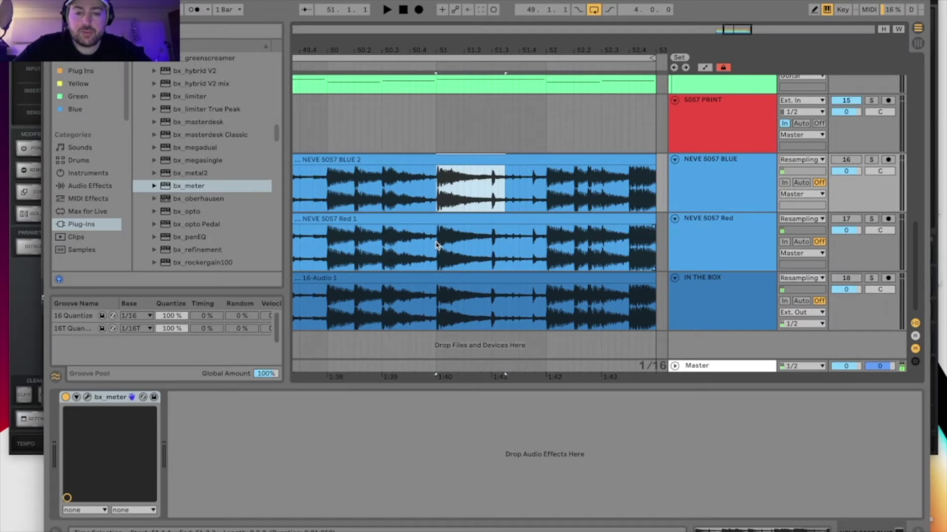
pyautogui.moveTo(437, 246); pyautogui.dragTo(543, 254)
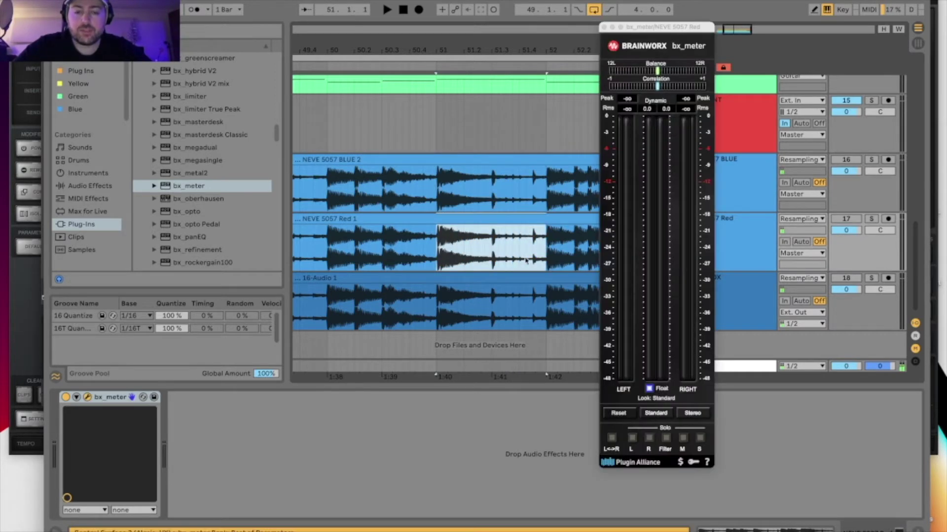
pyautogui.click(438, 303)
# - Select a range in the NEVE 5057 BLUE 2 clip, load bx_meter, and zoom out
pyautogui.scroll(15, 530, 302)
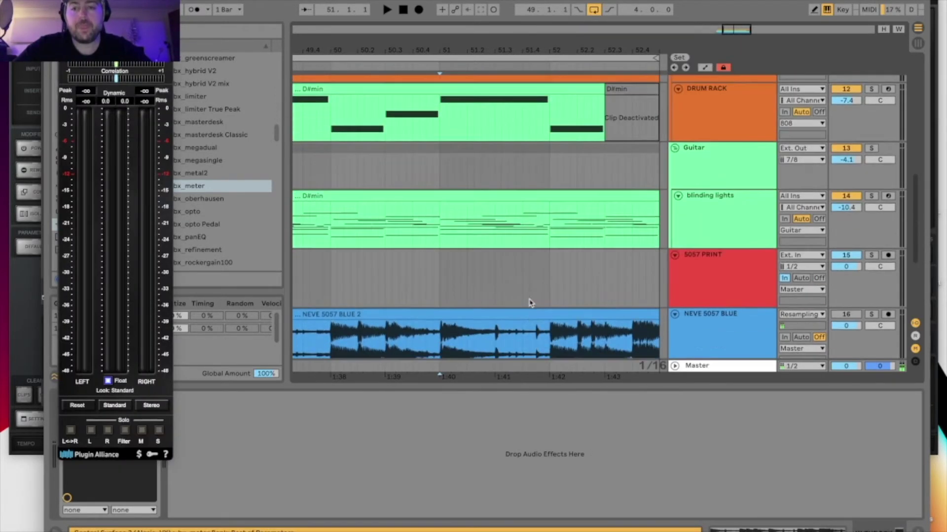
pyautogui.scroll(-1, 530, 303)
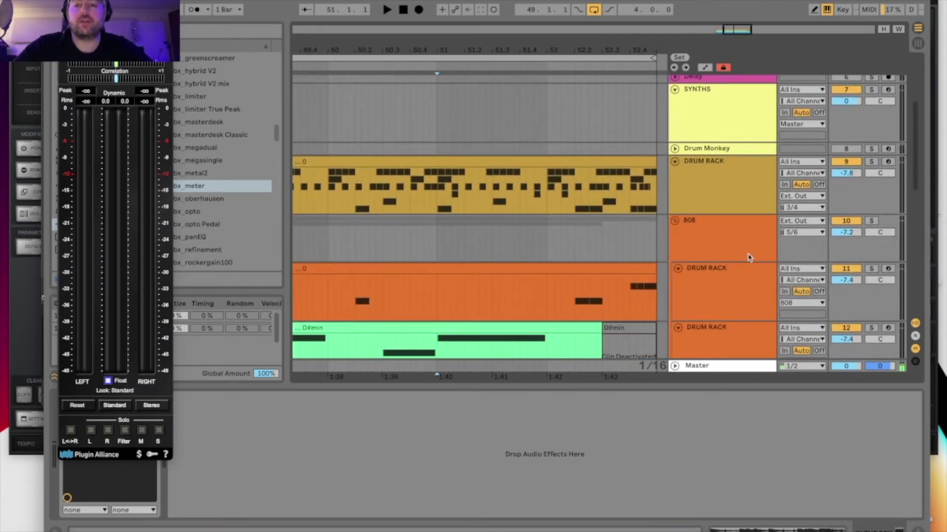
pyautogui.click(746, 240)
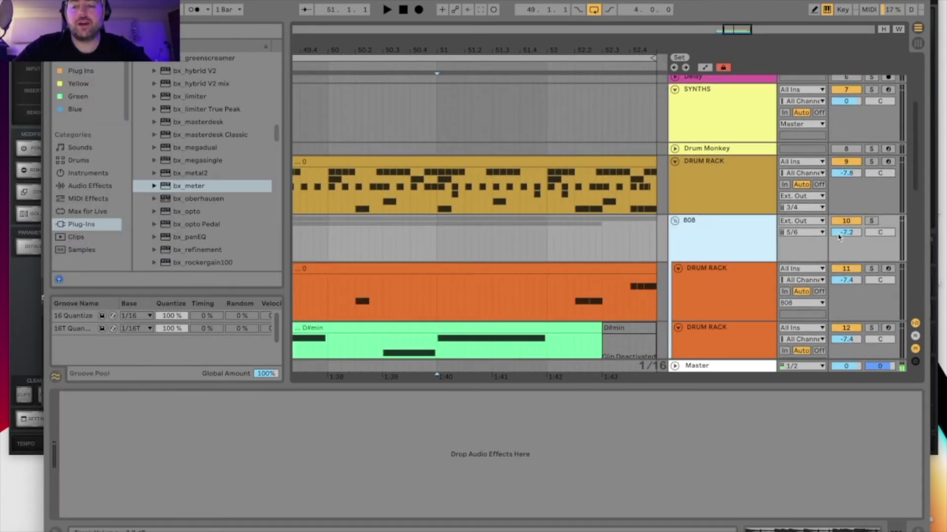
pyautogui.scroll(-15, 679, 226)
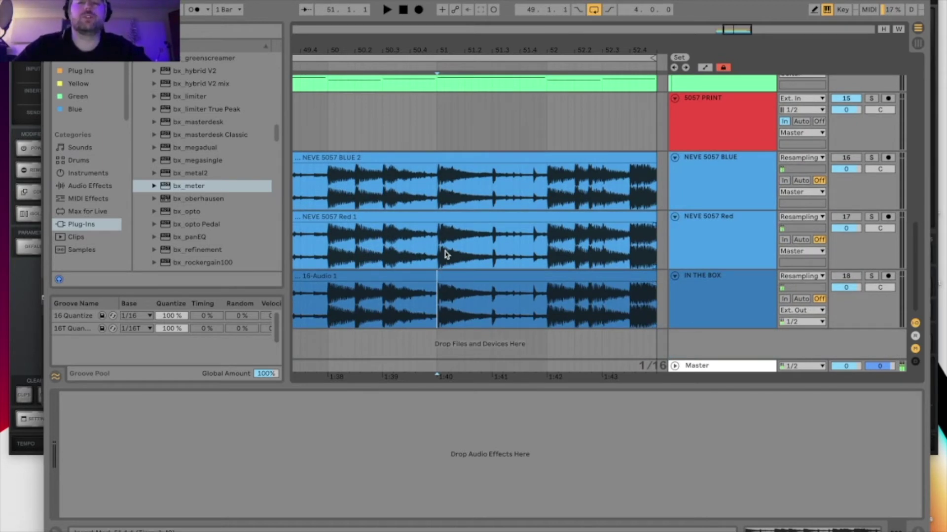
pyautogui.moveTo(437, 191); pyautogui.dragTo(546, 195)
pyautogui.press('Return')
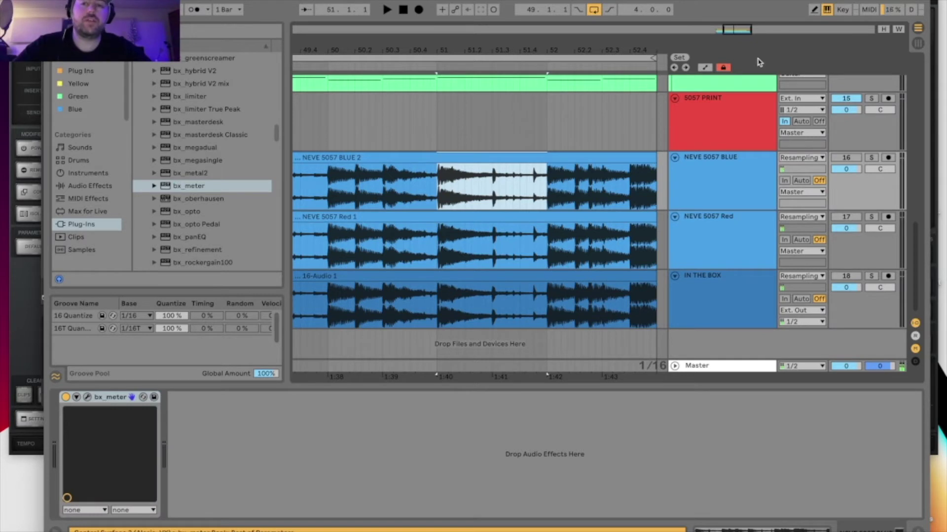
pyautogui.press('w')
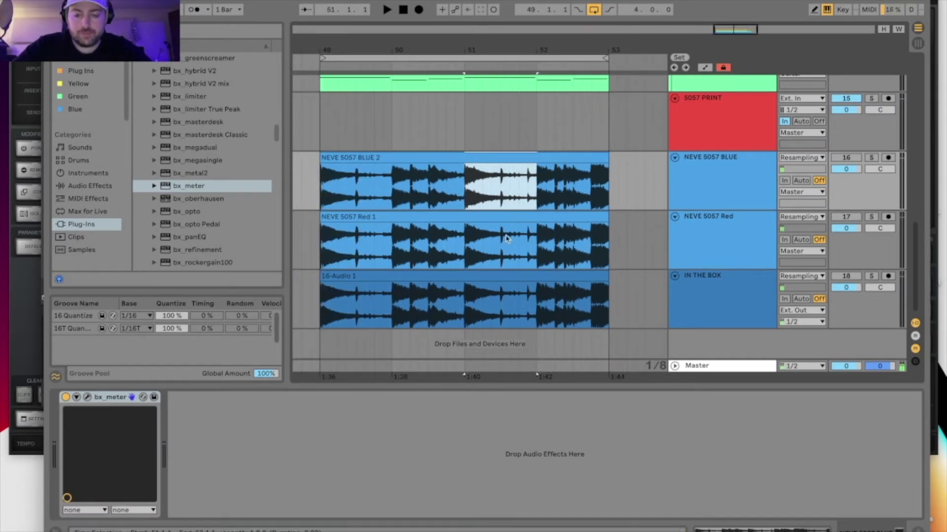
# - Show bx_meter on 16-Audio 1 and play the IN THE BOX mix soloed, then stop
pyautogui.click(462, 373)
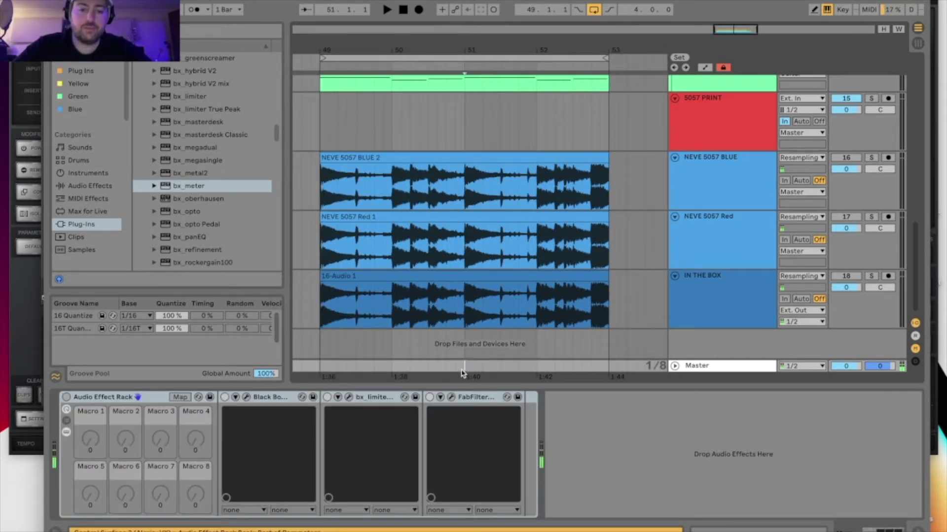
pyautogui.click(466, 318)
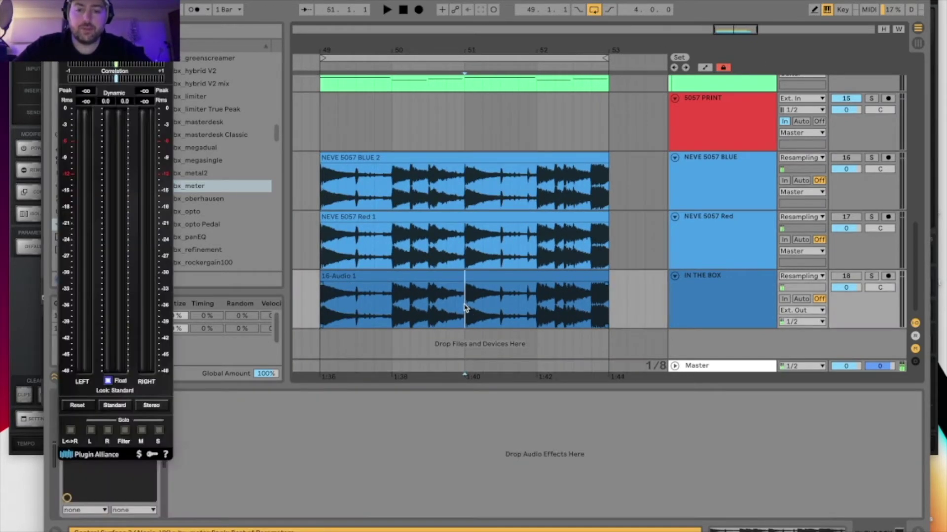
pyautogui.click(871, 277)
pyautogui.press('space')
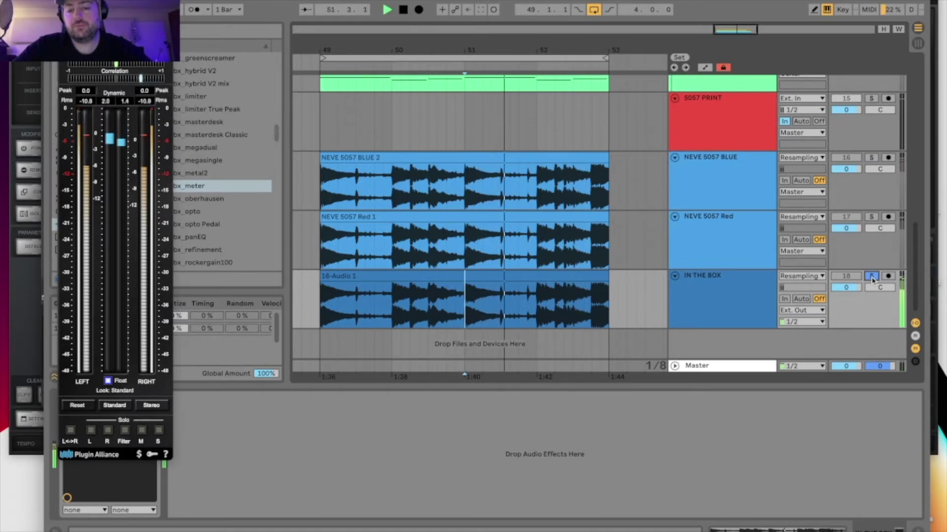
pyautogui.click(871, 277)
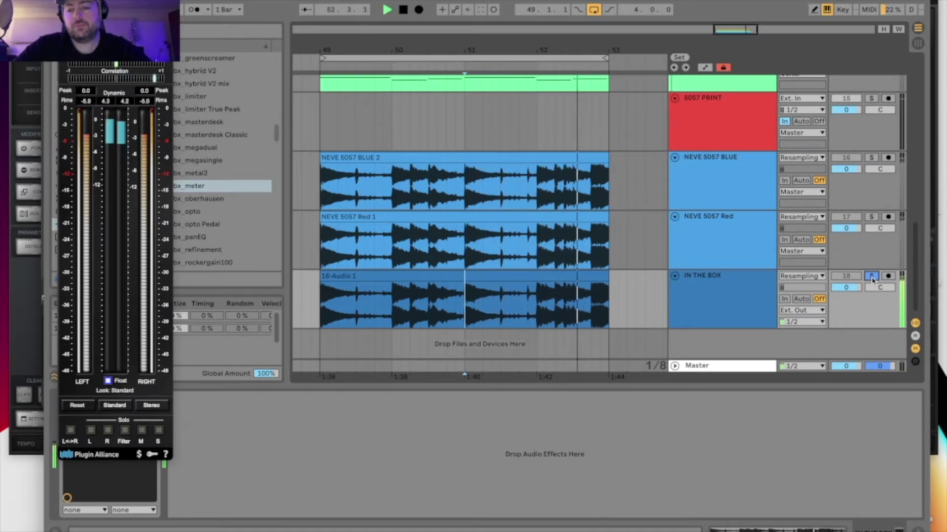
pyautogui.press('space')
# - Reset the playback start near bar 51 and replay the soloed IN THE BOX mix
pyautogui.click(528, 302)
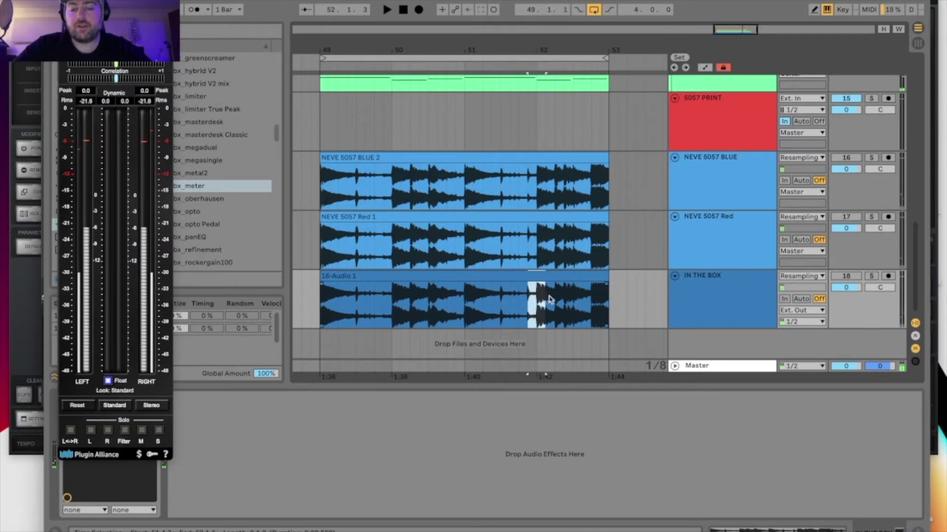
pyautogui.moveTo(528, 302); pyautogui.dragTo(552, 300)
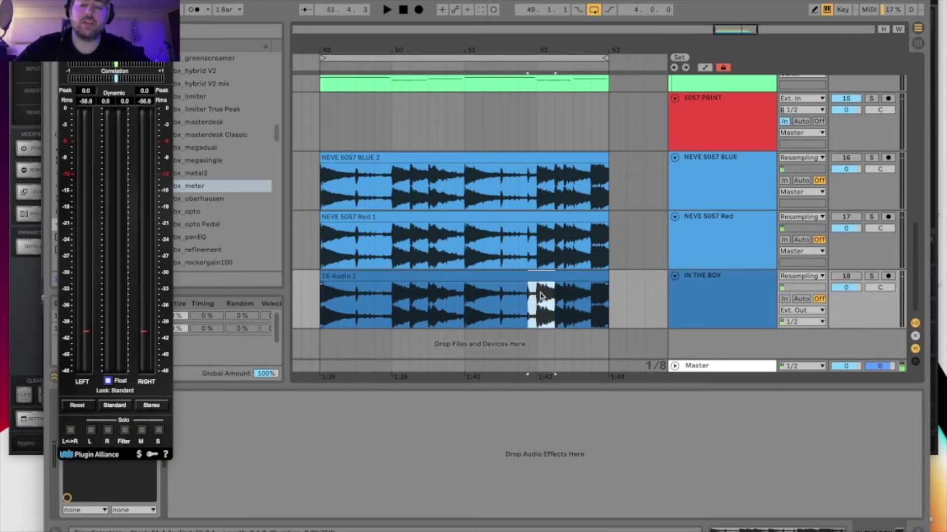
pyautogui.click(536, 294)
pyautogui.click(463, 298)
pyautogui.click(870, 277)
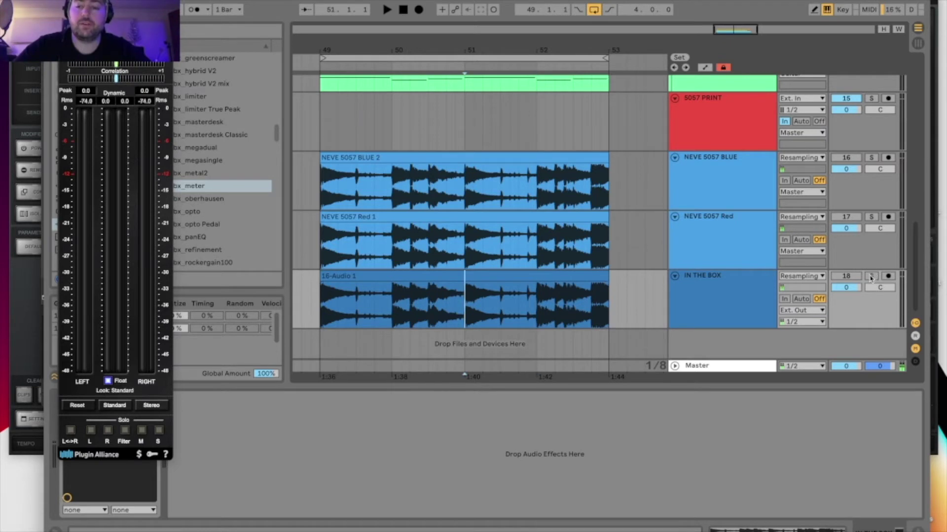
pyautogui.press('space')
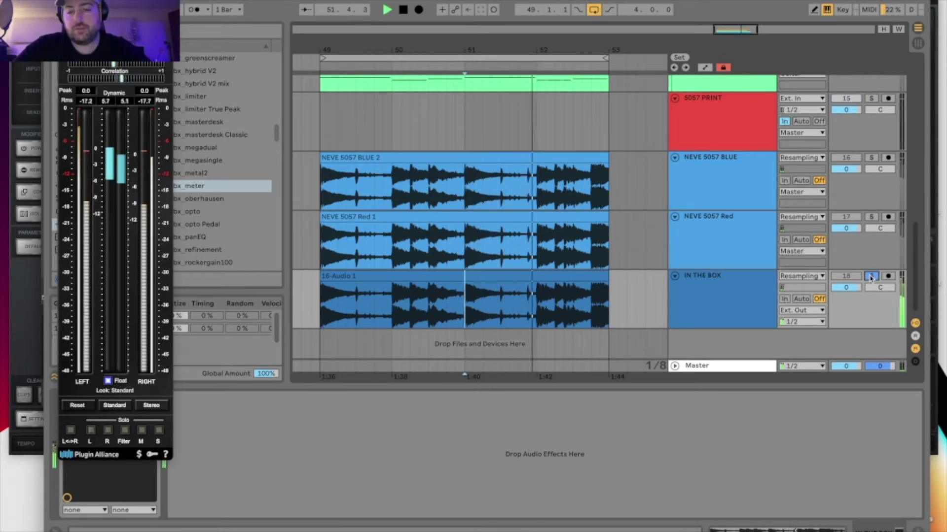
pyautogui.press('space')
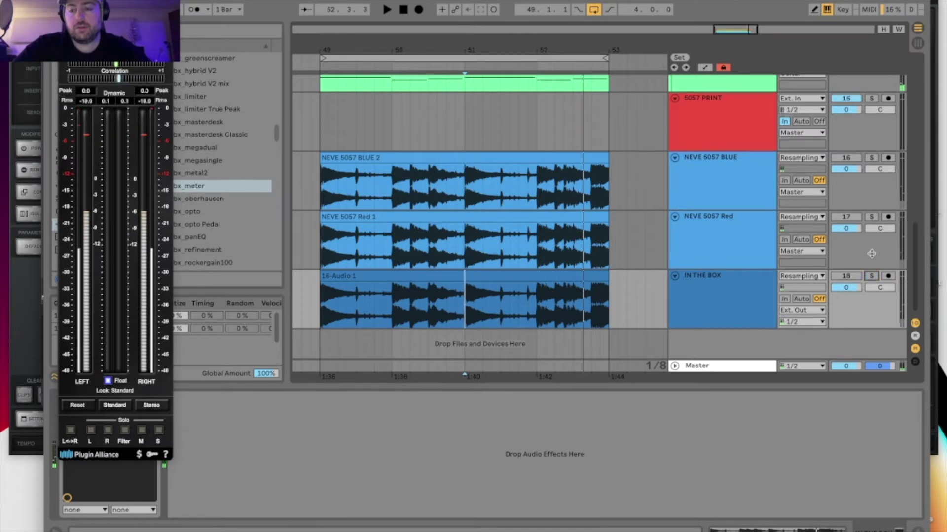
# - Solo and play the NEVE 5057 Red print, then open its bx_meter
pyautogui.click(872, 217)
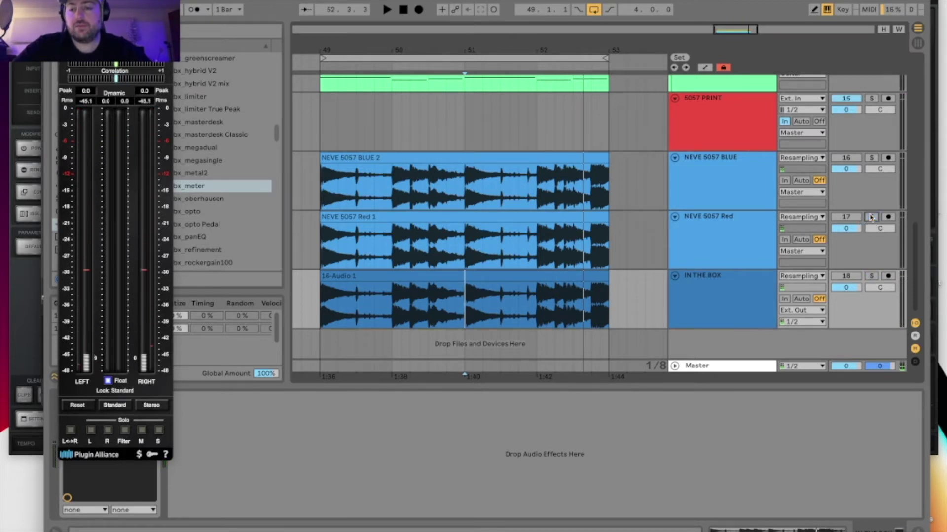
pyautogui.click(871, 217)
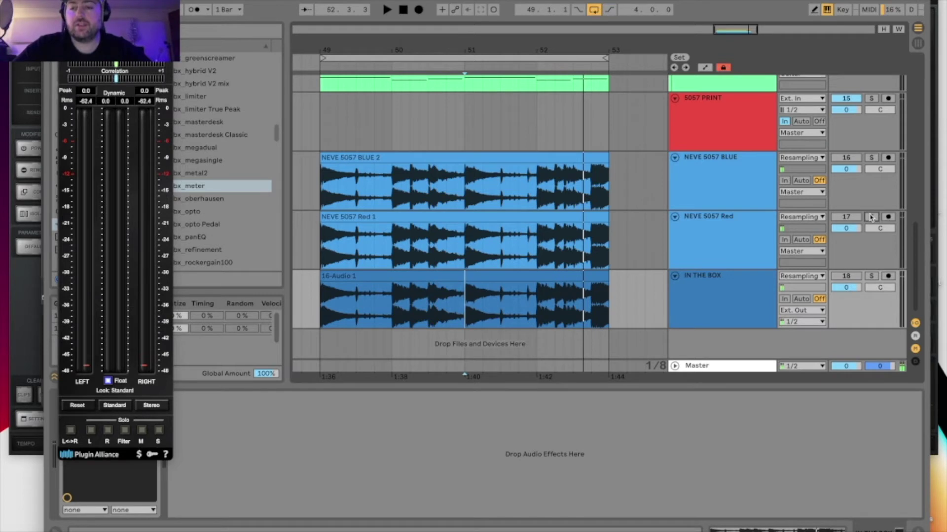
pyautogui.click(872, 216)
pyautogui.press('space')
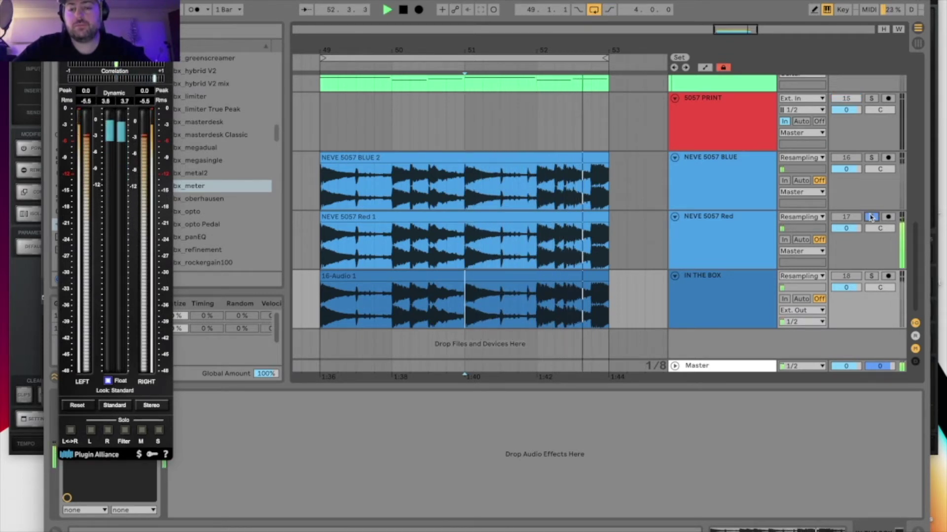
pyautogui.click(519, 239)
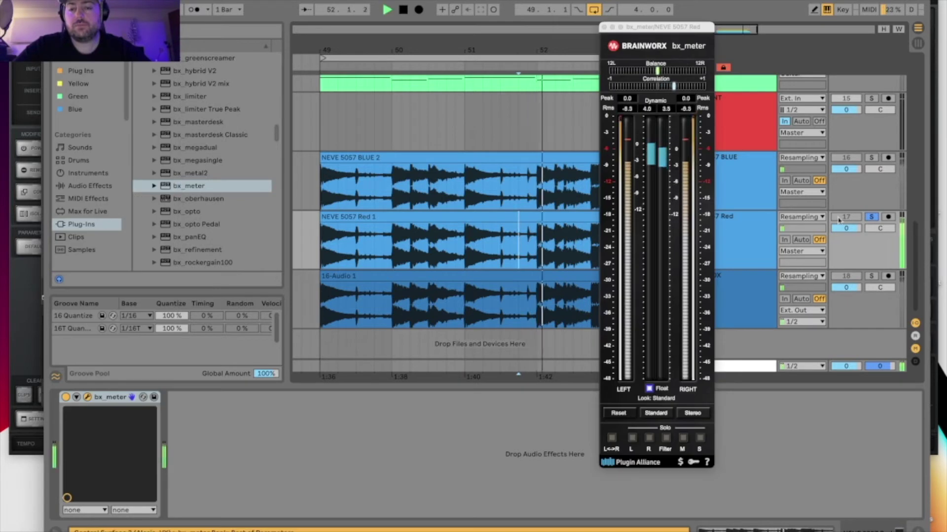
# - Switch solo between IN THE BOX and Red, unsolo, and close the bx_meter window
pyautogui.click(871, 276)
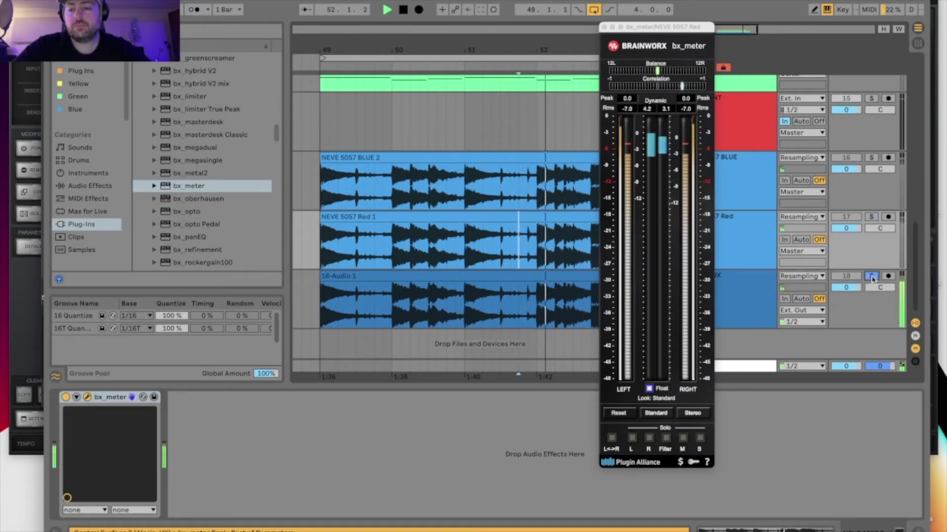
pyautogui.click(871, 217)
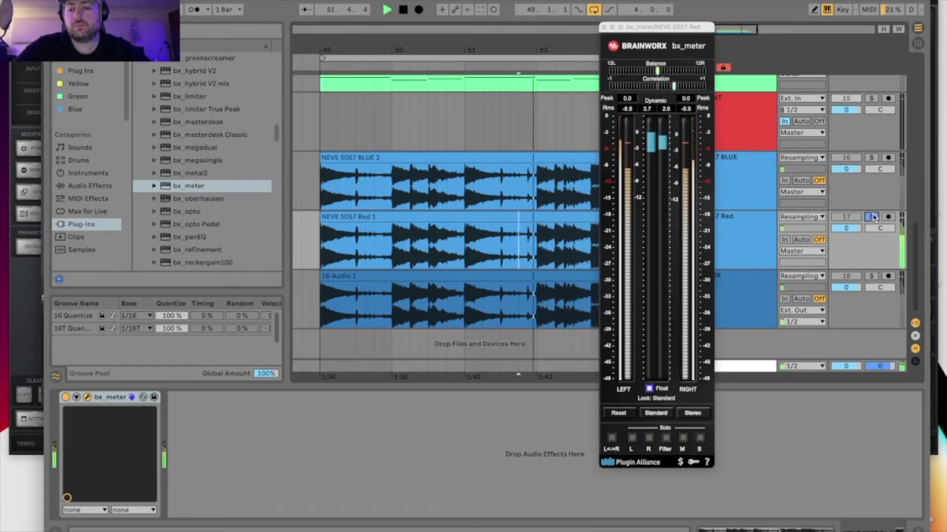
pyautogui.click(871, 217)
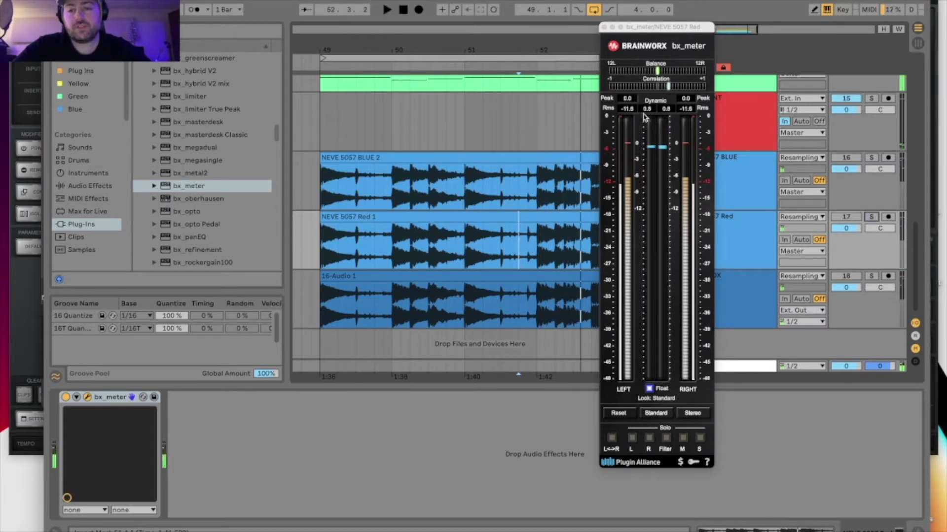
pyautogui.click(603, 28)
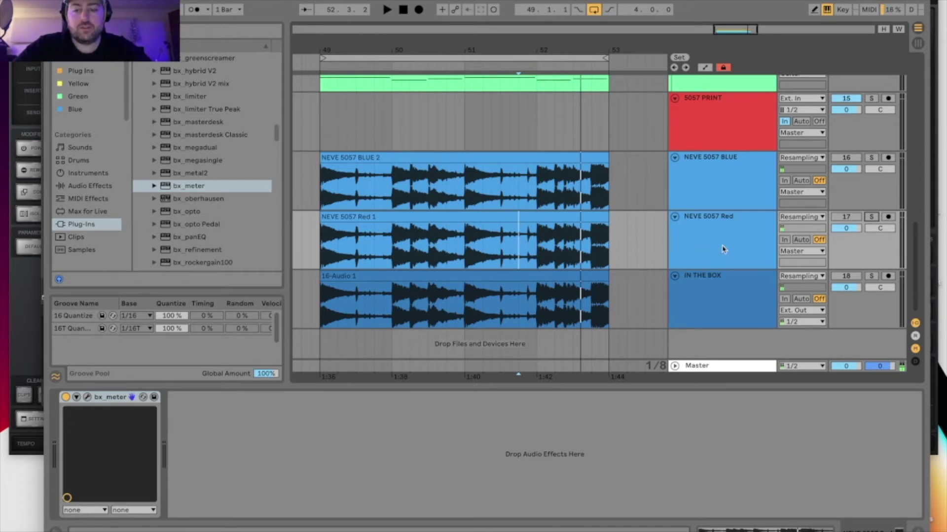
pyautogui.click(722, 287)
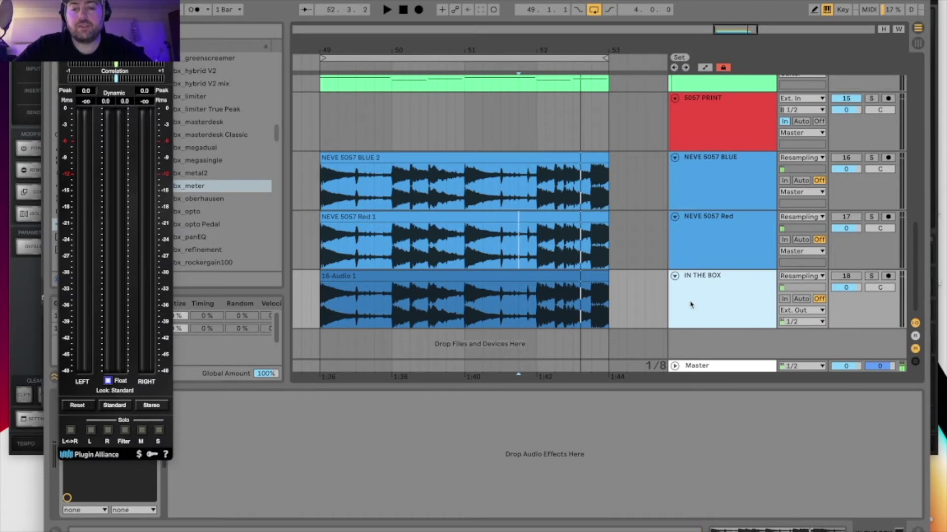
pyautogui.click(706, 260)
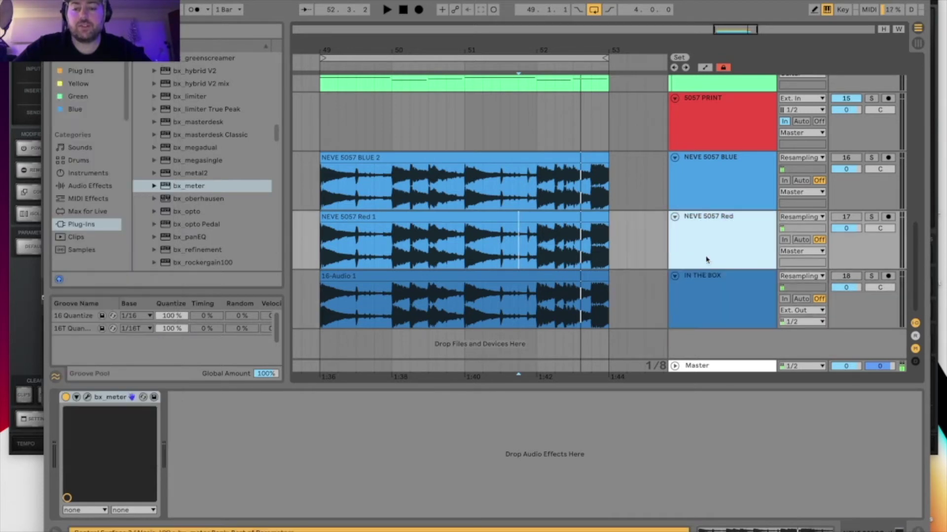
# - Play with solo alternating between Red and IN THE BOX, then stop and open Red's bx_meter window
pyautogui.click(872, 217)
pyautogui.press('space')
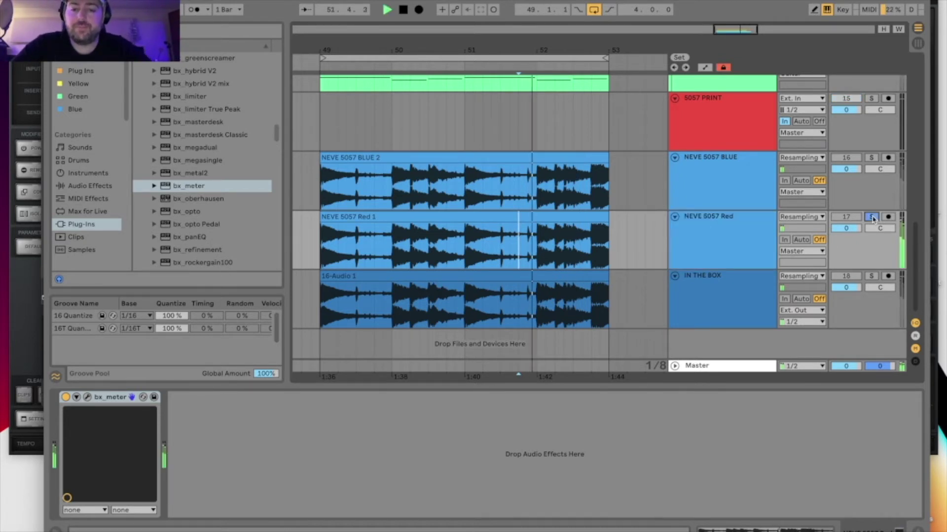
pyautogui.click(871, 277)
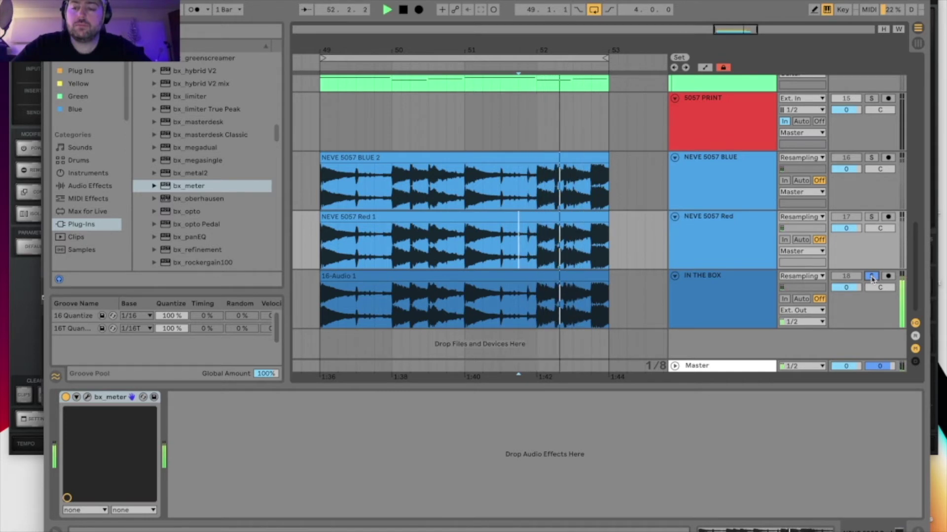
pyautogui.click(871, 217)
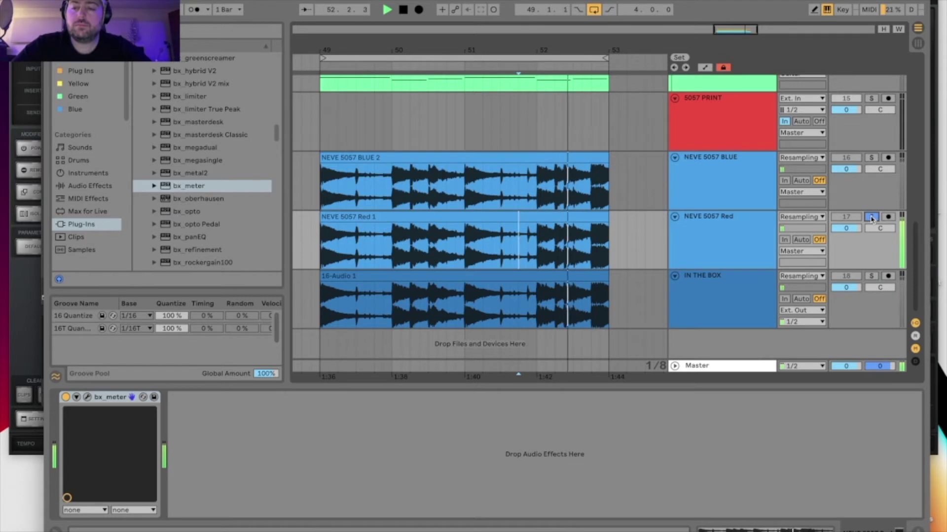
pyautogui.press('space')
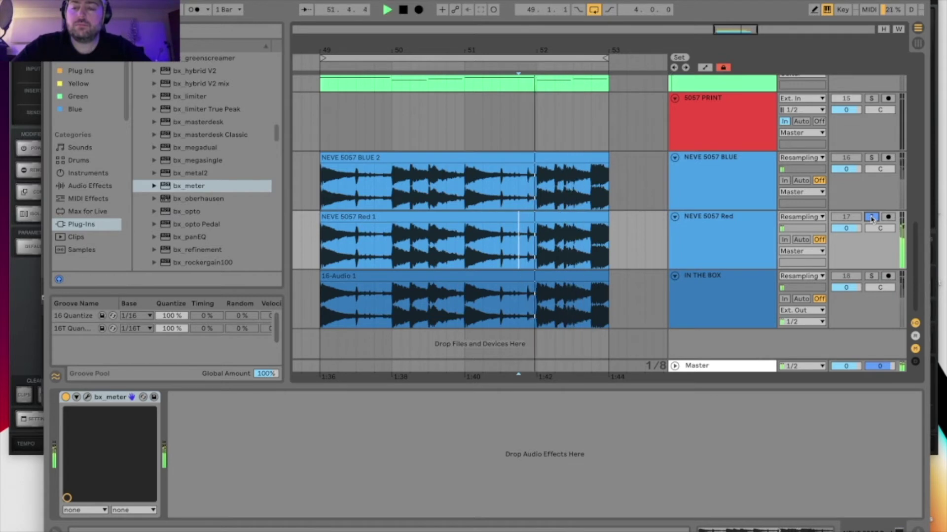
pyautogui.click(872, 277)
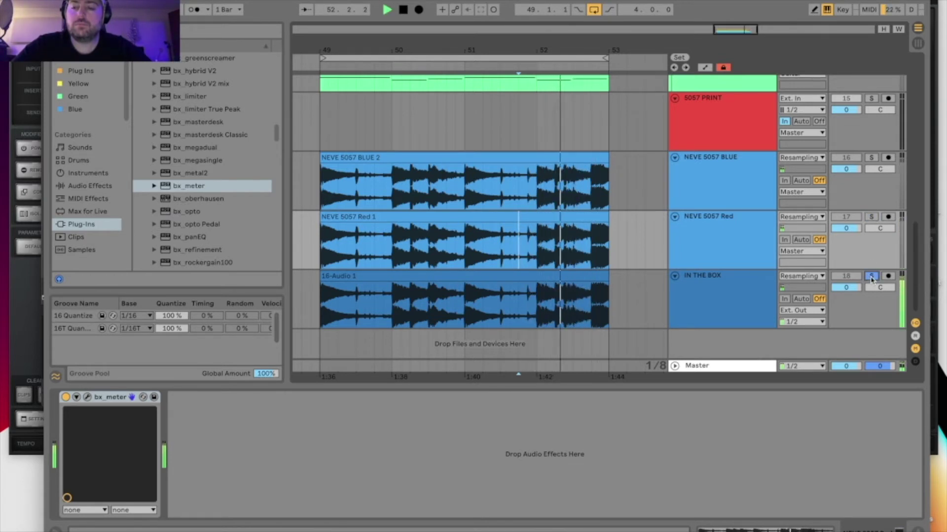
pyautogui.press('space')
pyautogui.press('space')
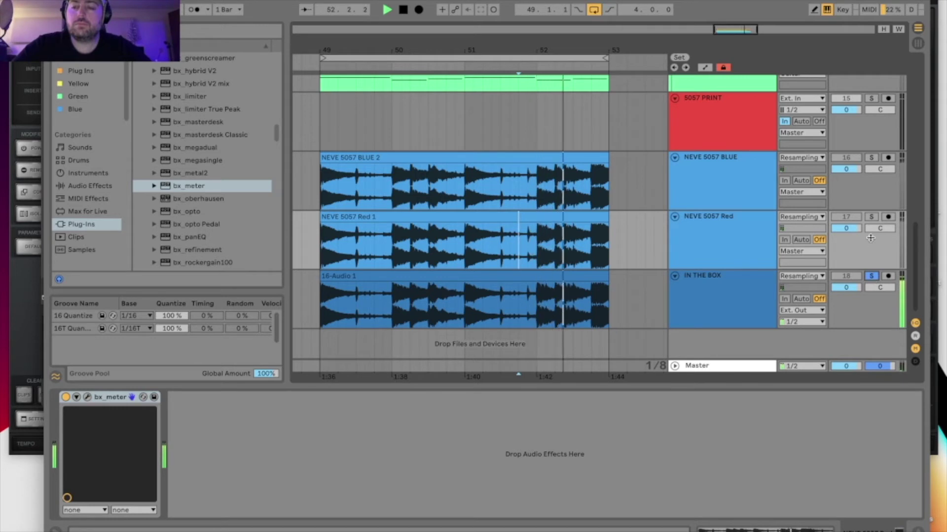
pyautogui.click(871, 217)
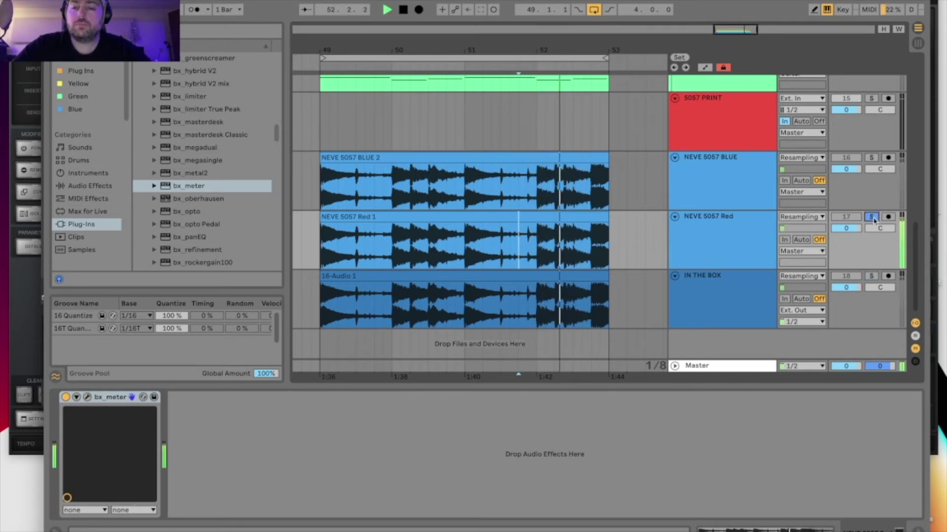
pyautogui.press('space')
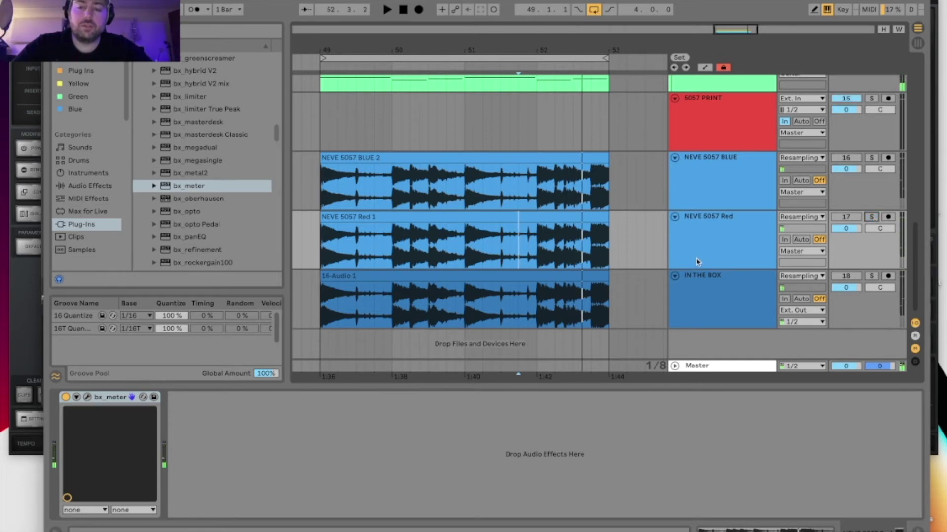
pyautogui.click(710, 255)
pyautogui.click(86, 397)
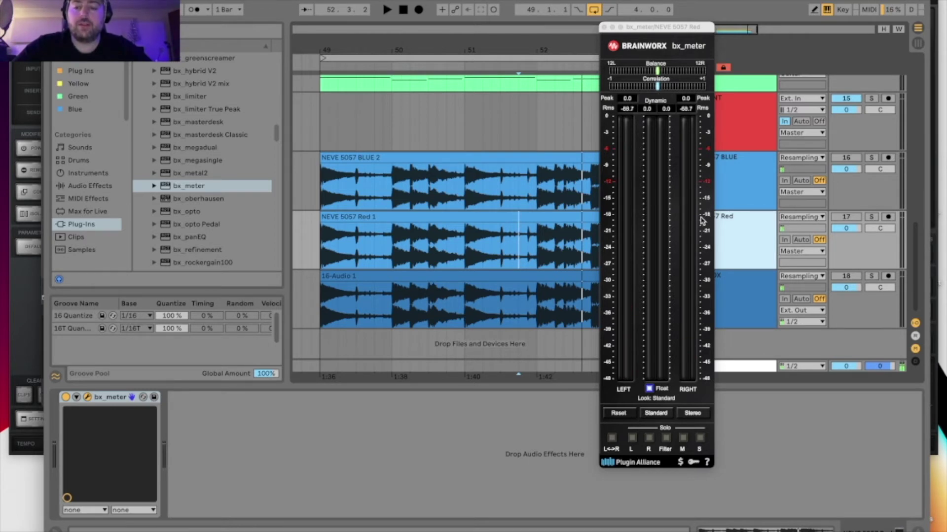
# - Play the IN THE BOX mix soloed, then stop and remove its solo
pyautogui.click(733, 305)
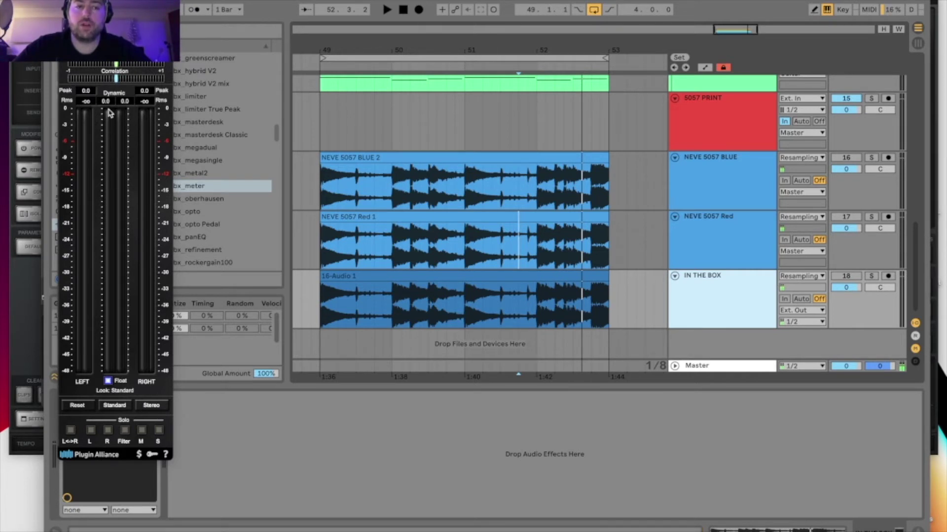
pyautogui.click(871, 277)
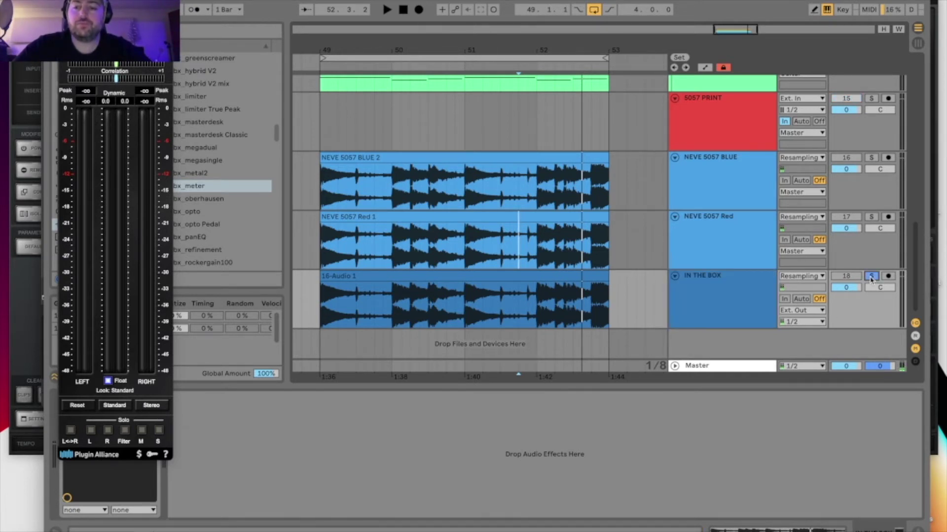
pyautogui.press('space')
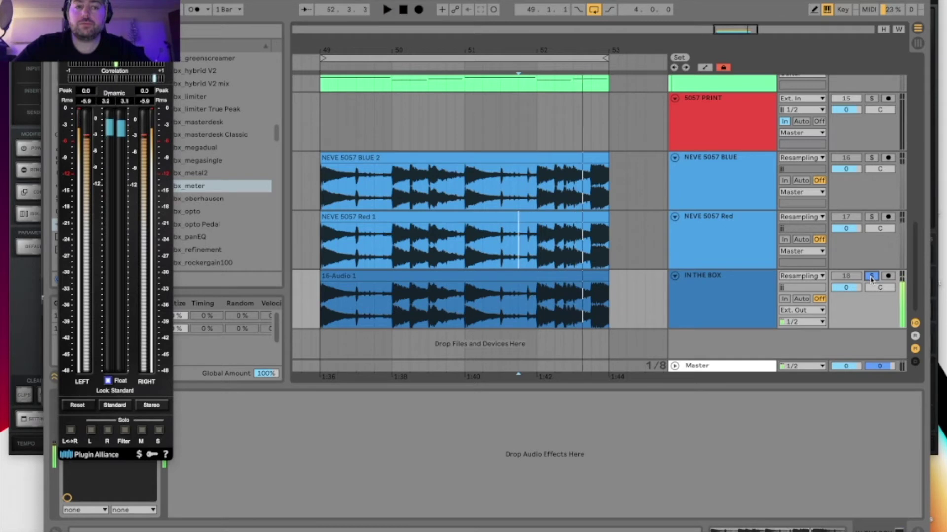
pyautogui.click(870, 277)
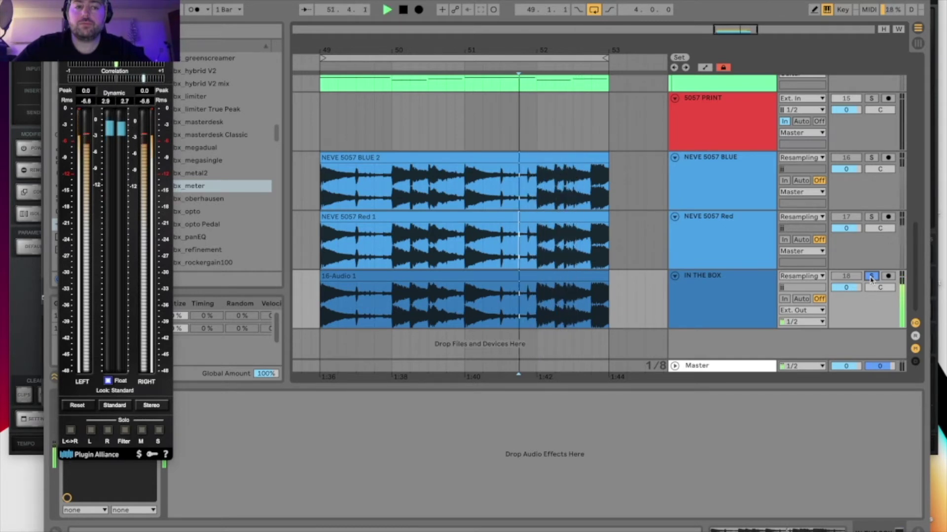
pyautogui.press('space')
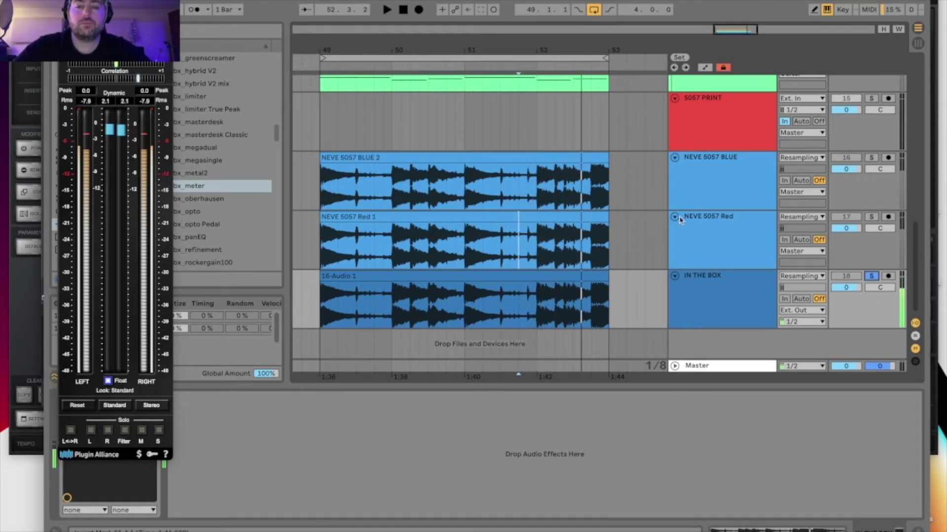
pyautogui.click(871, 277)
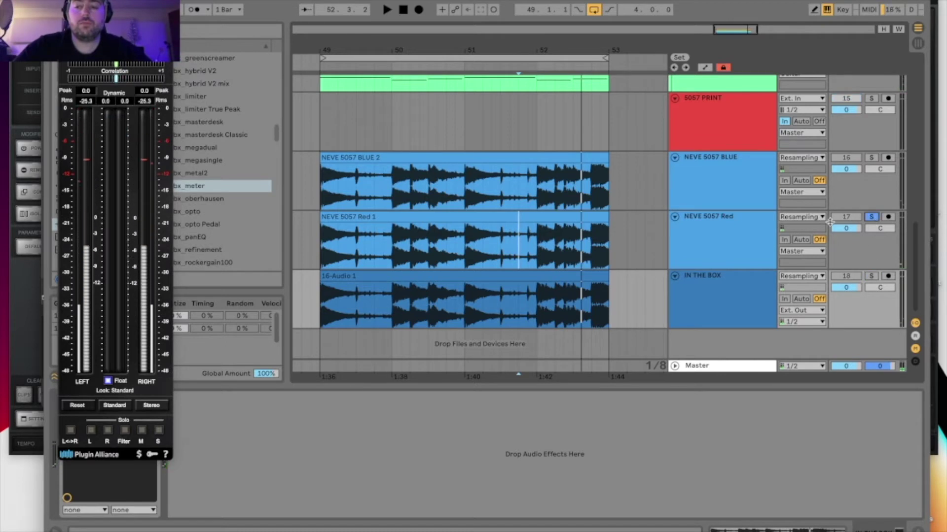
# - Play the NEVE 5057 Red print soloed, switch to IN THE BOX, and move the meter aside
pyautogui.click(717, 231)
pyautogui.press('space')
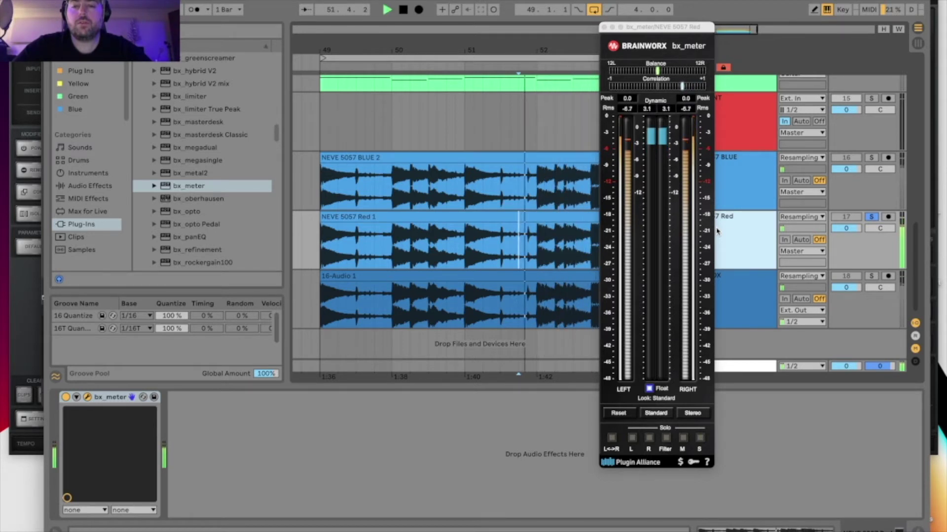
pyautogui.click(872, 217)
pyautogui.click(871, 277)
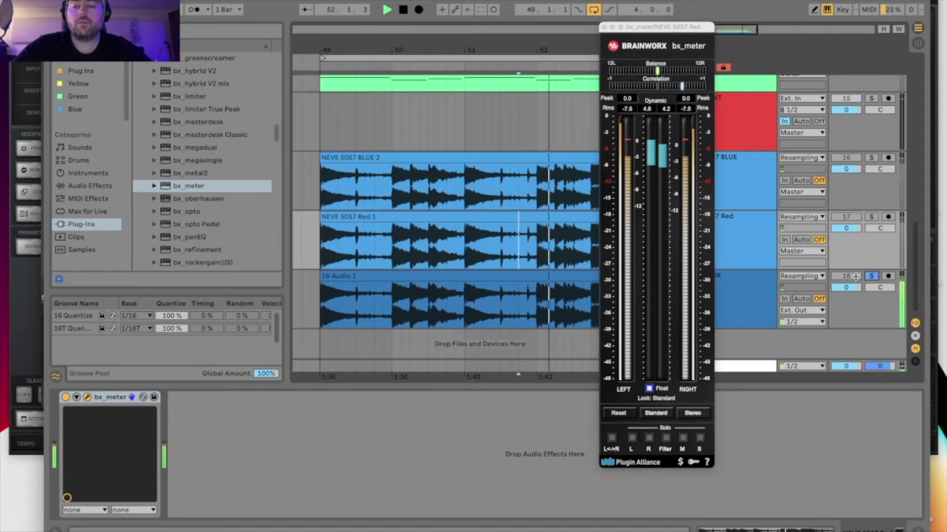
pyautogui.moveTo(655, 26); pyautogui.dragTo(115, 18)
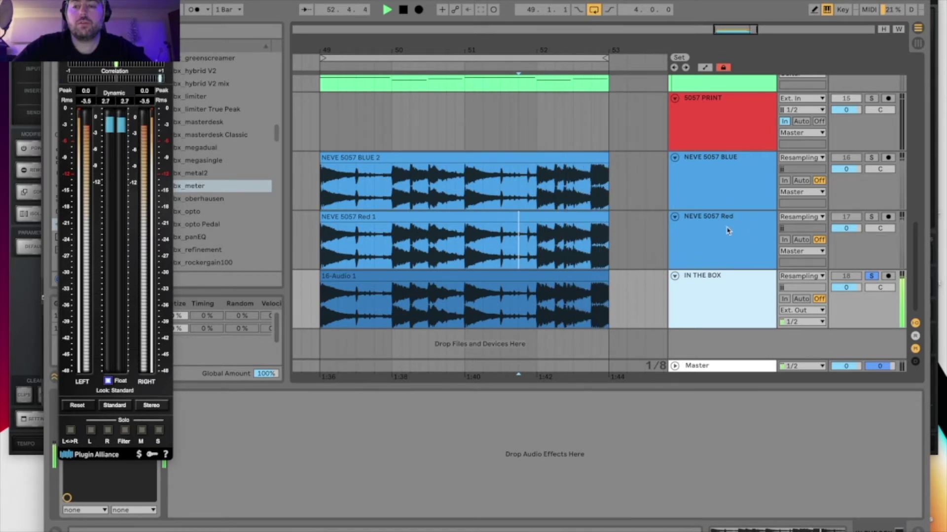
# - Solo and unsolo Red once more, stop, close bx_meter, and select NEVE 5057 BLUE
pyautogui.click(871, 217)
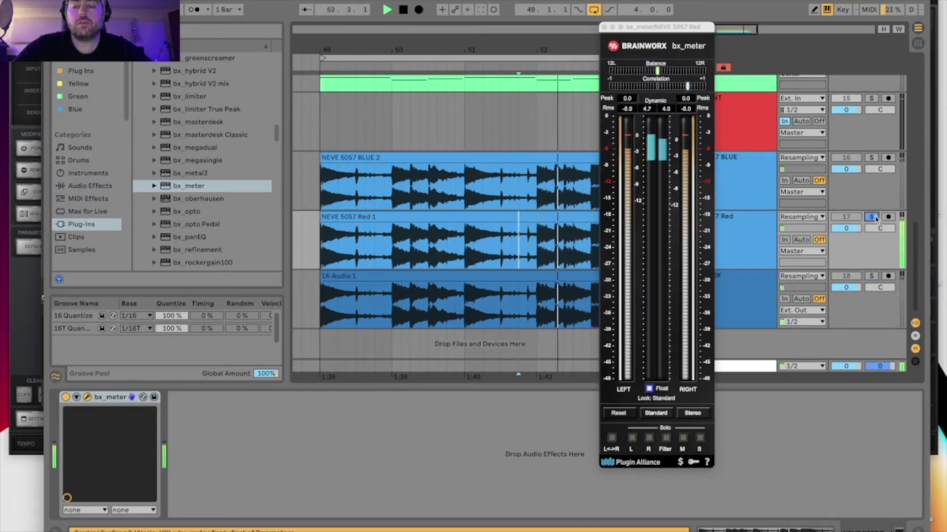
pyautogui.click(871, 217)
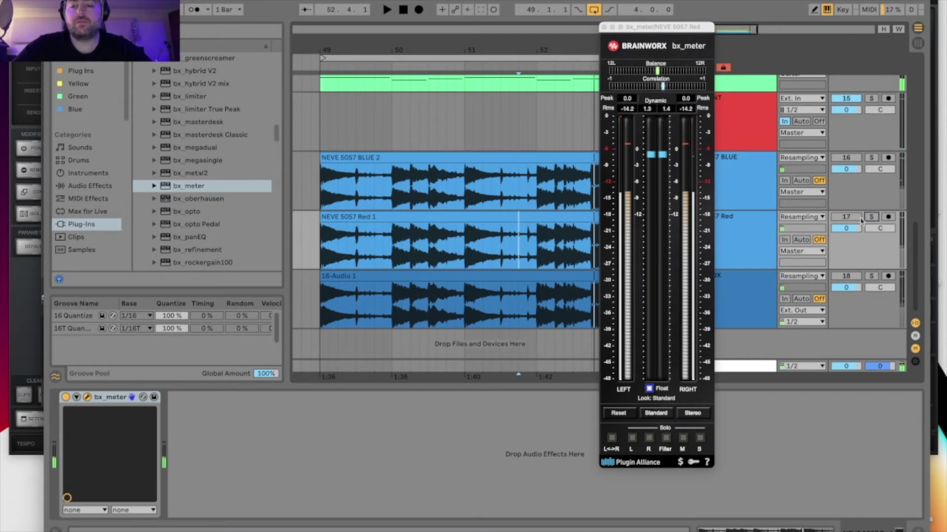
pyautogui.press('space')
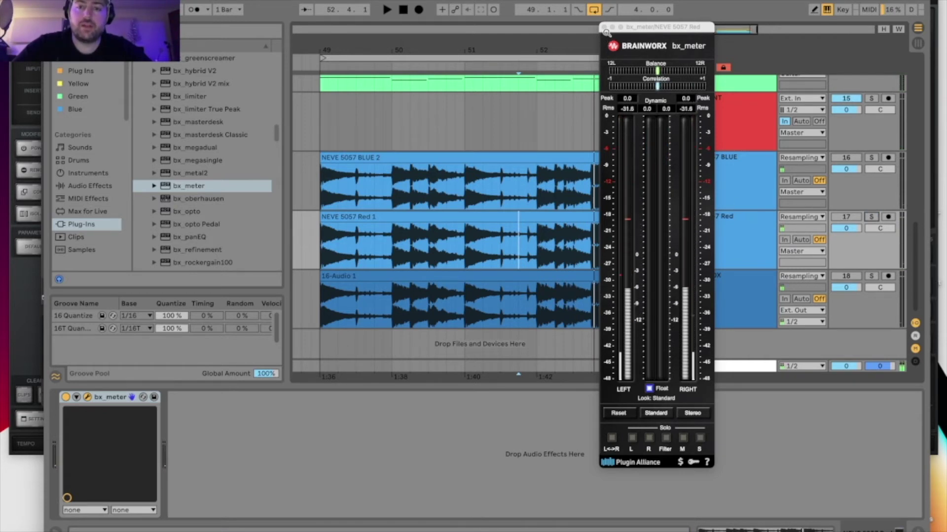
pyautogui.click(604, 29)
pyautogui.click(710, 179)
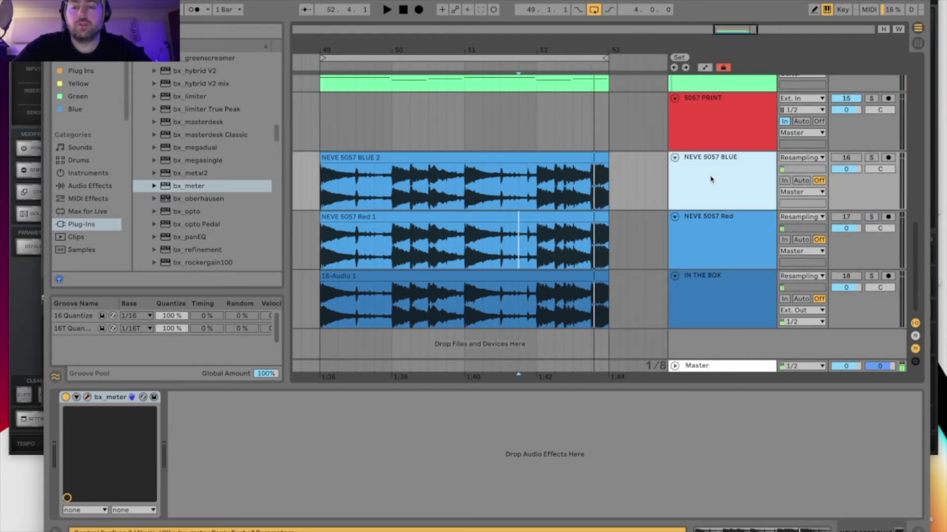
# - Play the NEVE 5057 BLUE print soloed, switching briefly to the Red print and back
pyautogui.click(871, 157)
pyautogui.press('space')
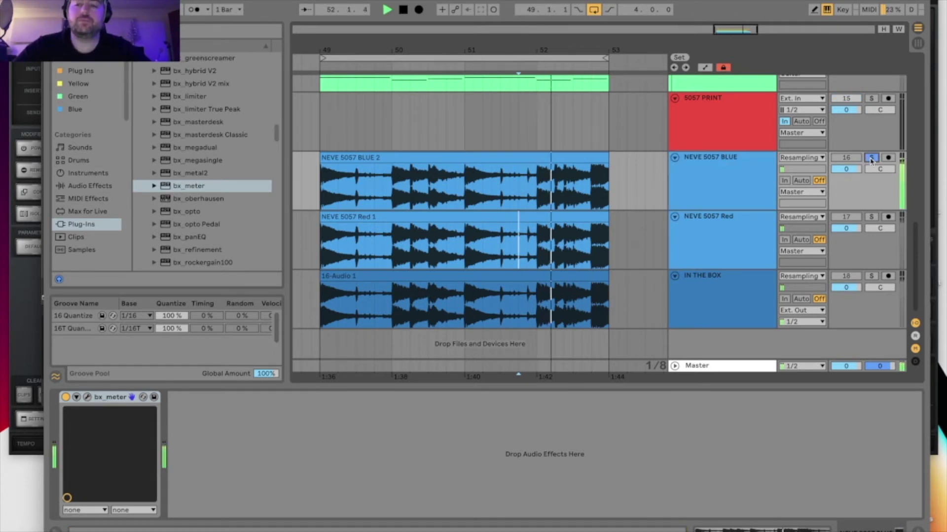
pyautogui.press('space')
pyautogui.press('space')
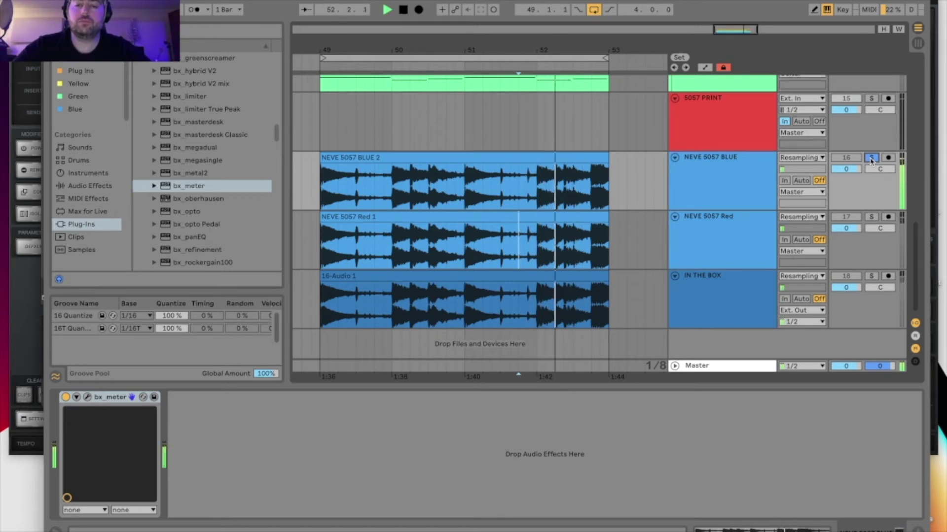
pyautogui.click(871, 217)
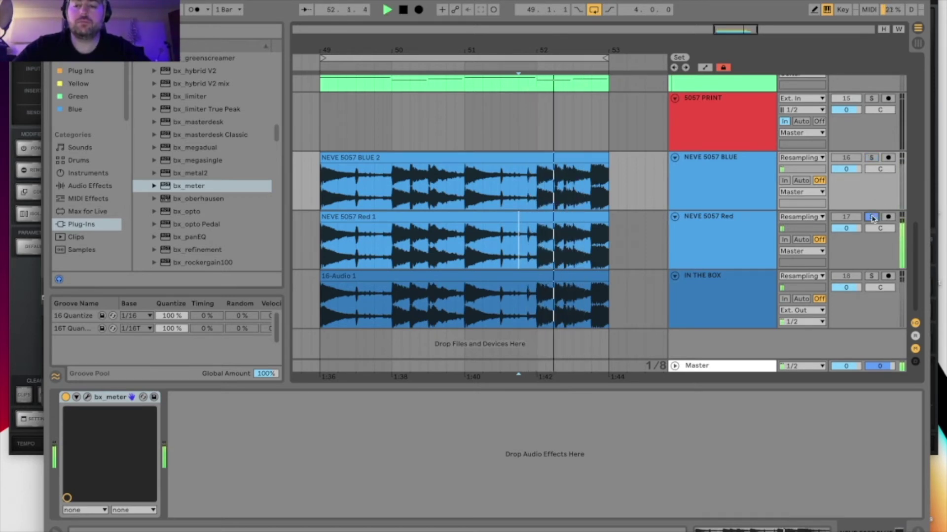
pyautogui.click(871, 158)
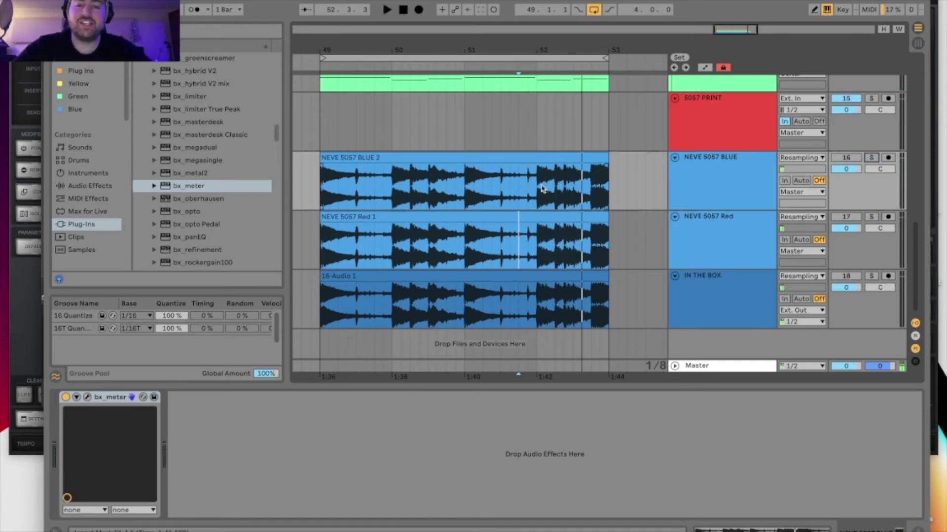
# - Play bar 51.4 to the Blue clip's end soloed on Blue, then Red, then unsolo
pyautogui.moveTo(519, 179); pyautogui.dragTo(608, 183)
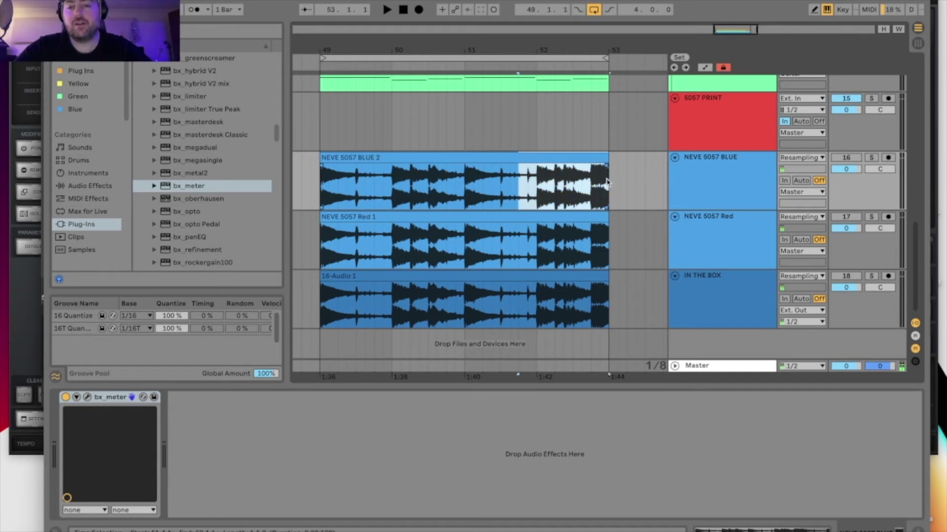
pyautogui.click(871, 158)
pyautogui.press('space')
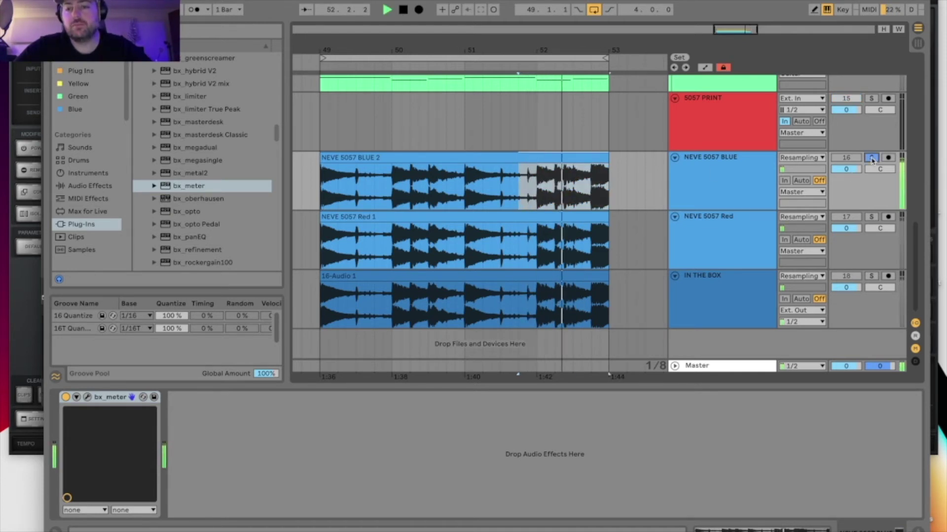
pyautogui.click(871, 217)
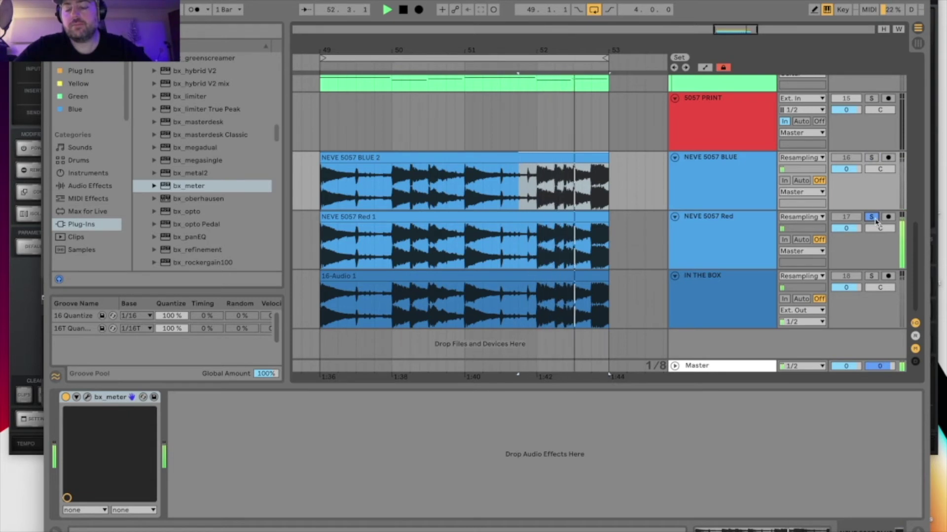
pyautogui.click(875, 219)
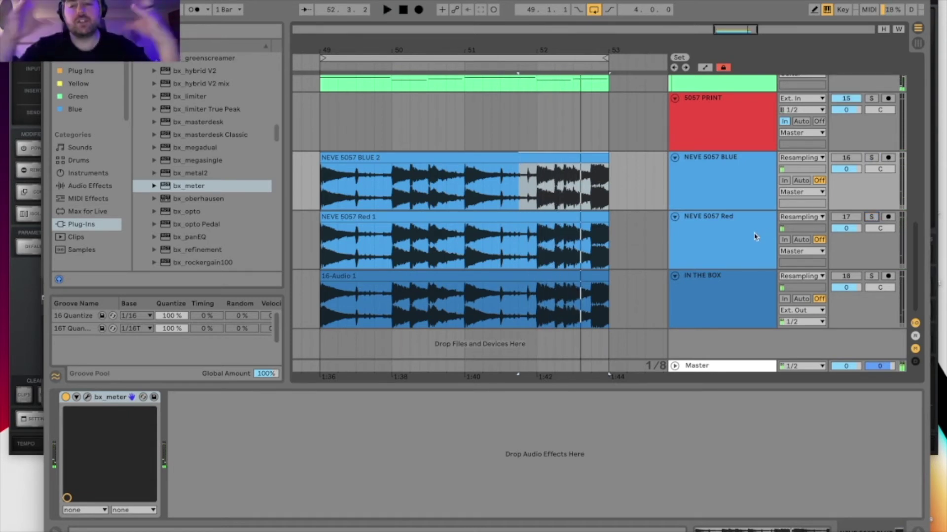
# - Play NEVE 5057 BLUE soloed, then switch the solo to the IN THE BOX mix
pyautogui.click(737, 171)
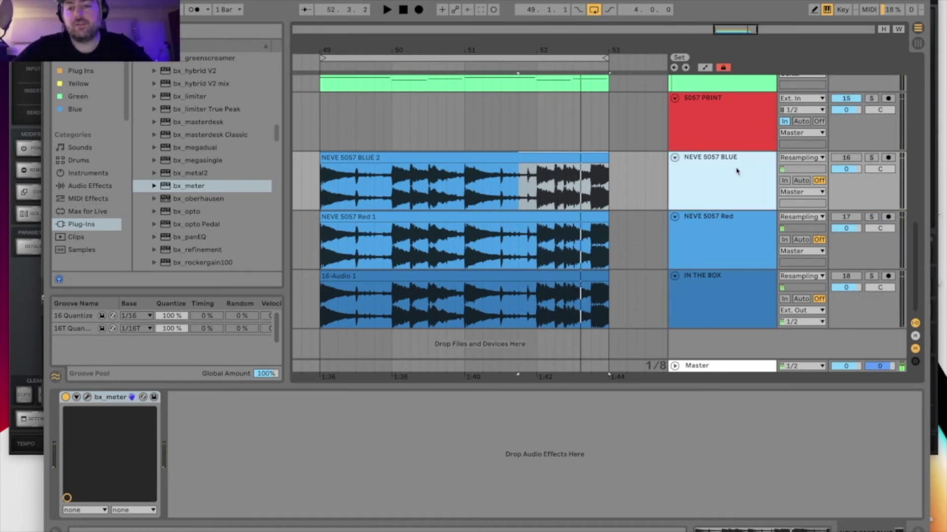
pyautogui.click(871, 158)
pyautogui.press('space')
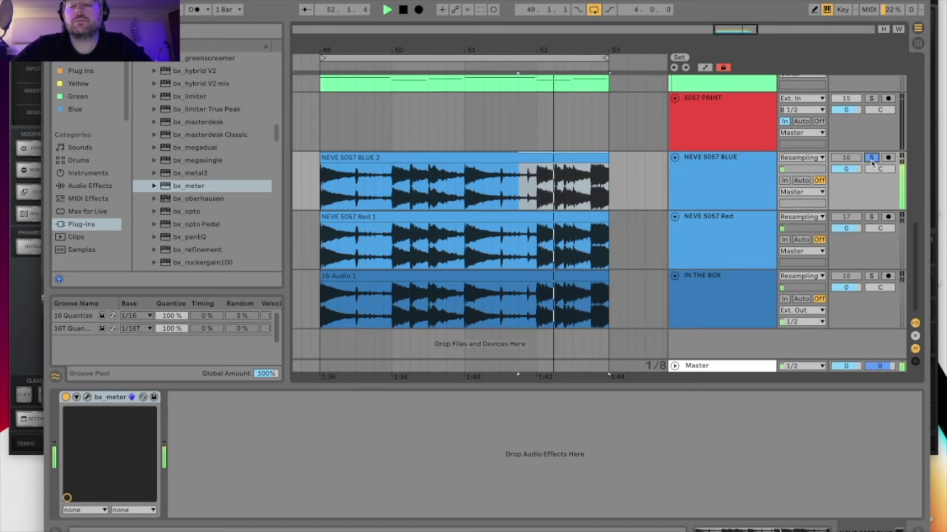
pyautogui.click(870, 276)
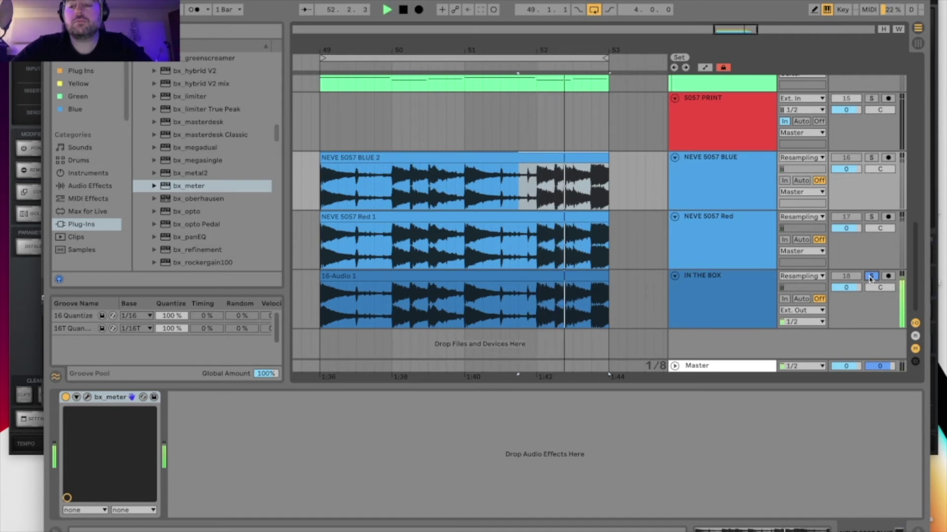
# - With bx_meter open, alternate the solo between the IN THE BOX mix and NEVE 5057 BLUE
pyautogui.click(535, 299)
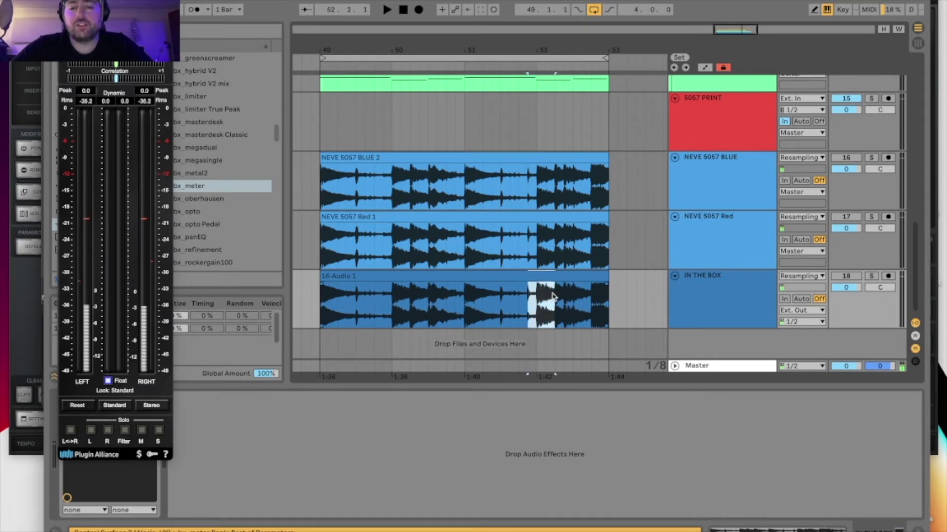
pyautogui.moveTo(552, 295); pyautogui.dragTo(538, 298)
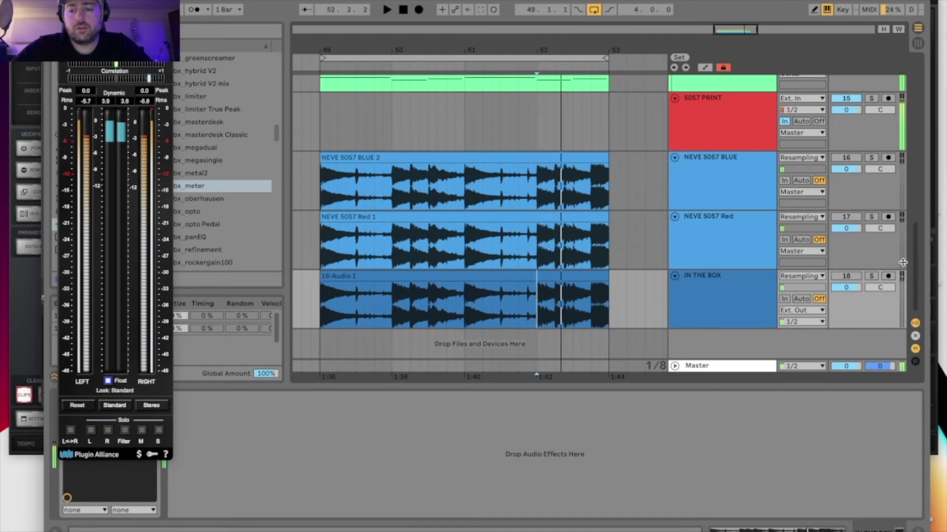
pyautogui.click(871, 277)
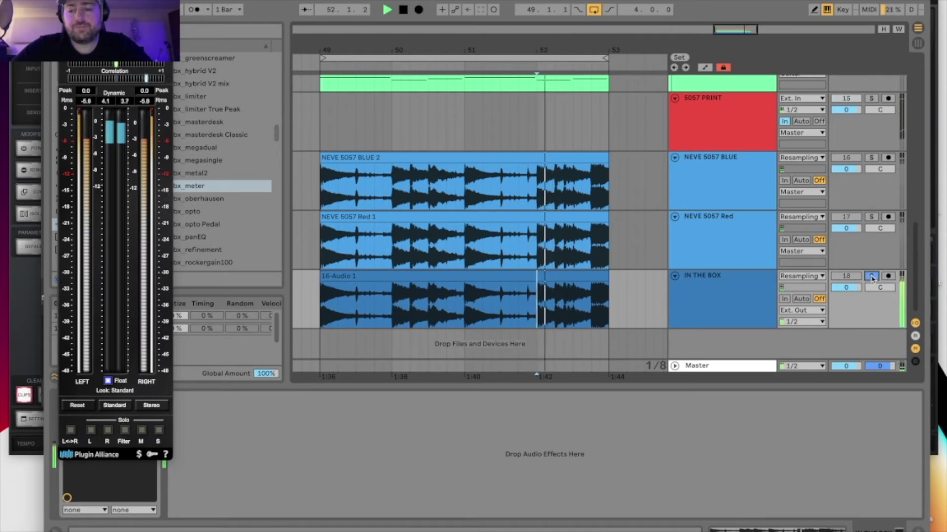
pyautogui.click(871, 158)
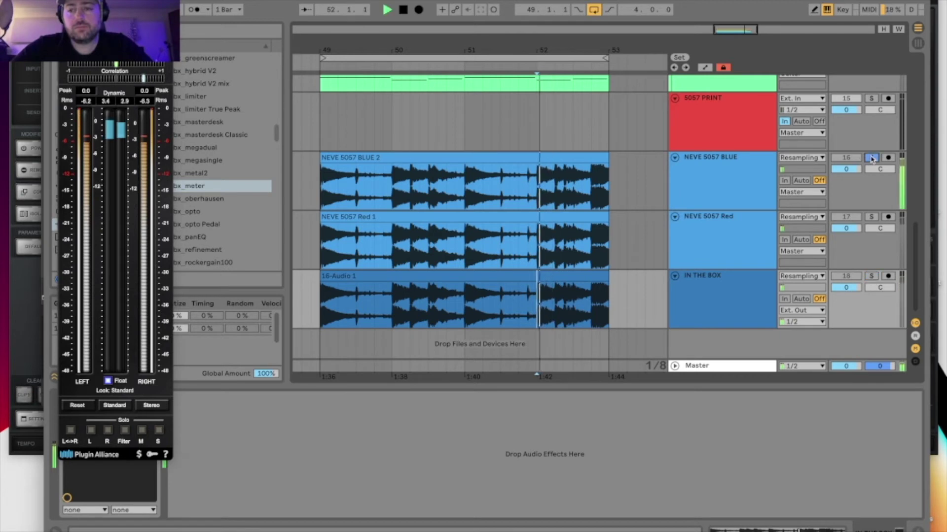
pyautogui.click(871, 276)
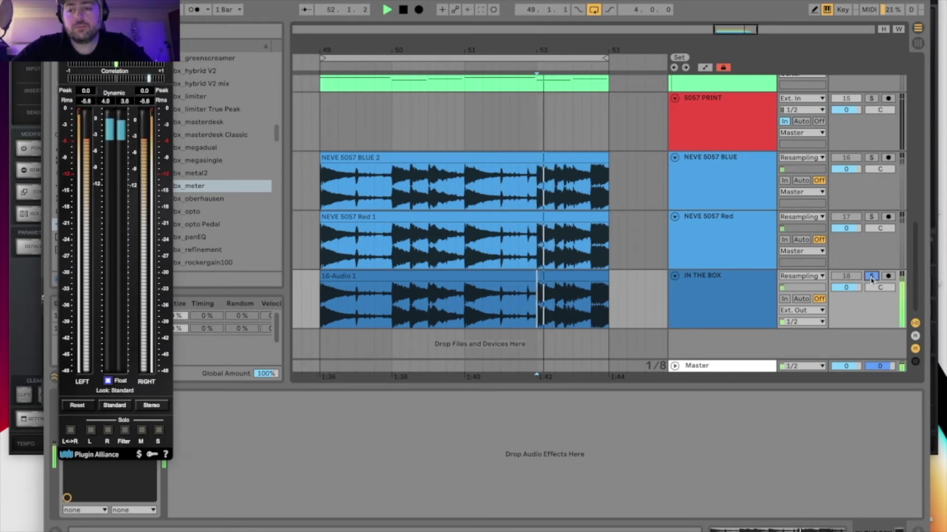
pyautogui.click(871, 158)
pyautogui.click(871, 276)
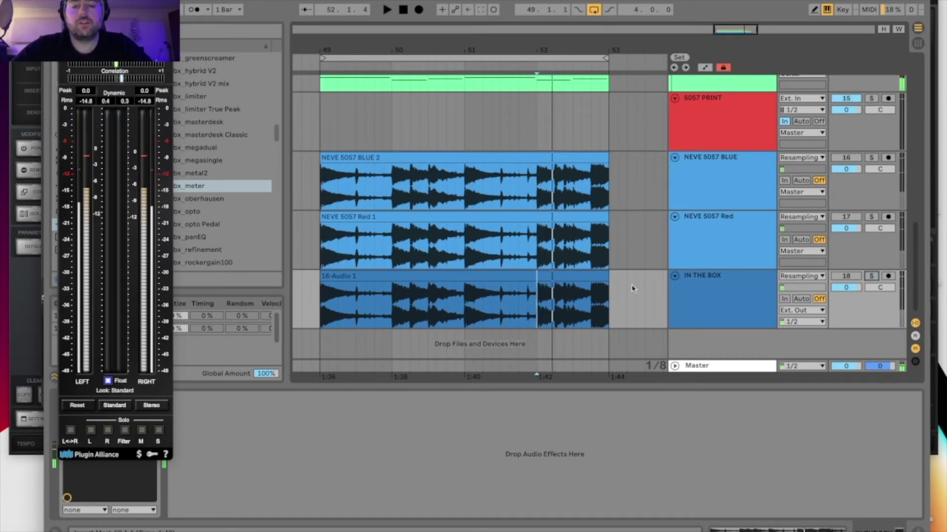
# - Move the playback start point into the final stretch of the 16-Audio 1 clip
pyautogui.click(518, 288)
pyautogui.moveTo(518, 294); pyautogui.dragTo(606, 295)
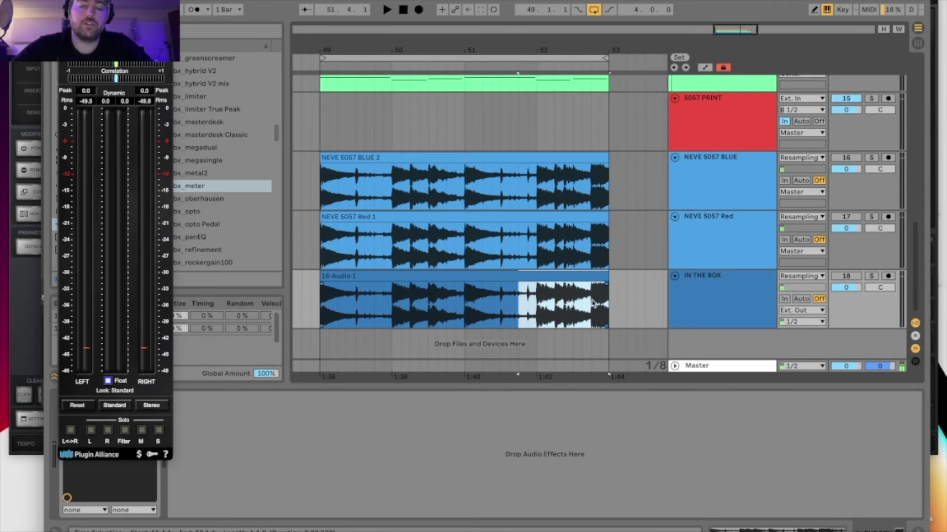
pyautogui.click(537, 299)
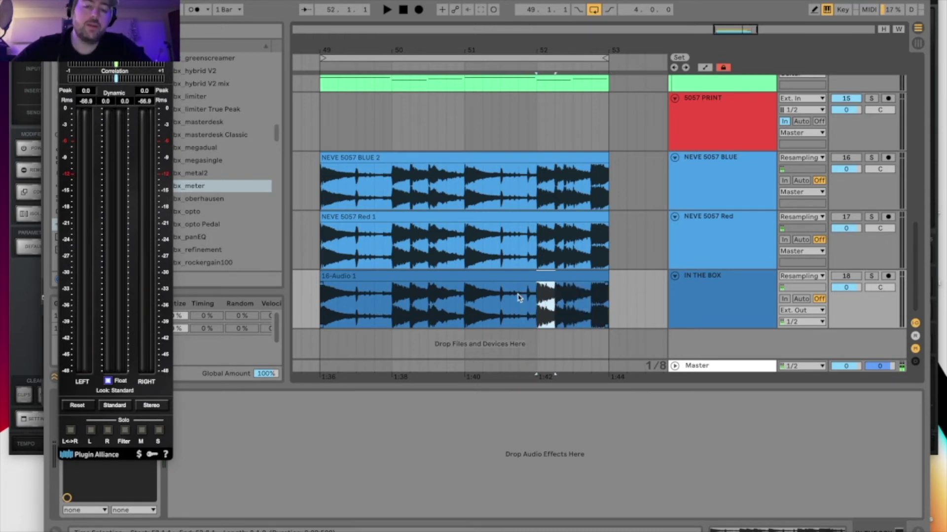
# - Play while soloing BLUE, IN THE BOX, BLUE again, then Red; finally unsolo and stop
pyautogui.click(872, 158)
pyautogui.press('space')
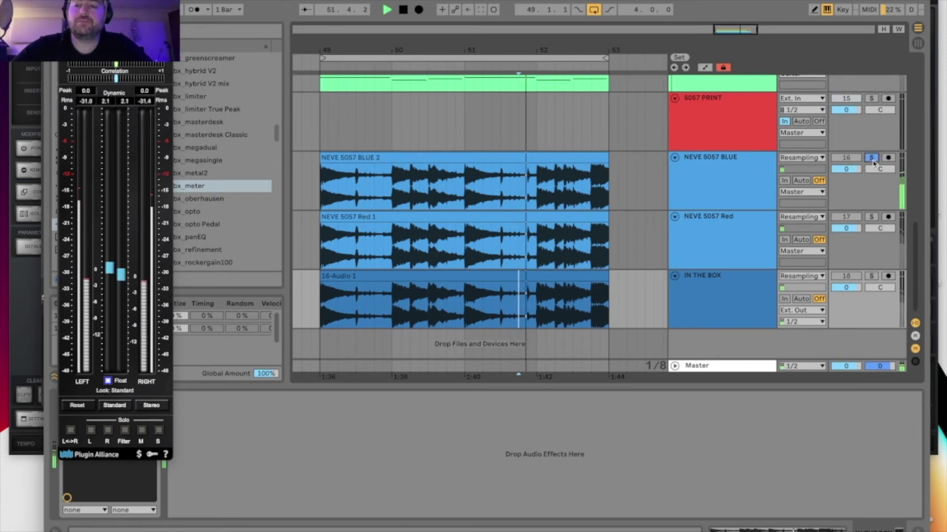
pyautogui.click(872, 278)
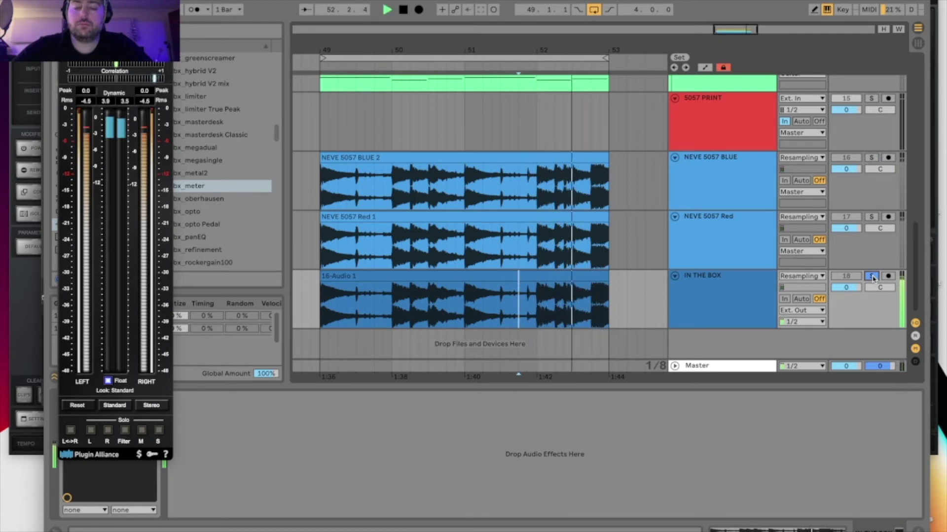
pyautogui.click(873, 158)
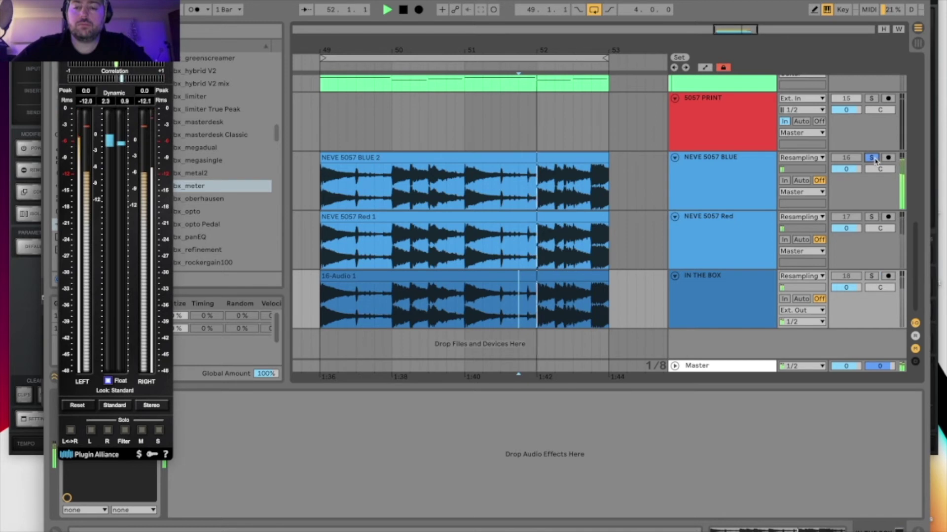
pyautogui.click(872, 217)
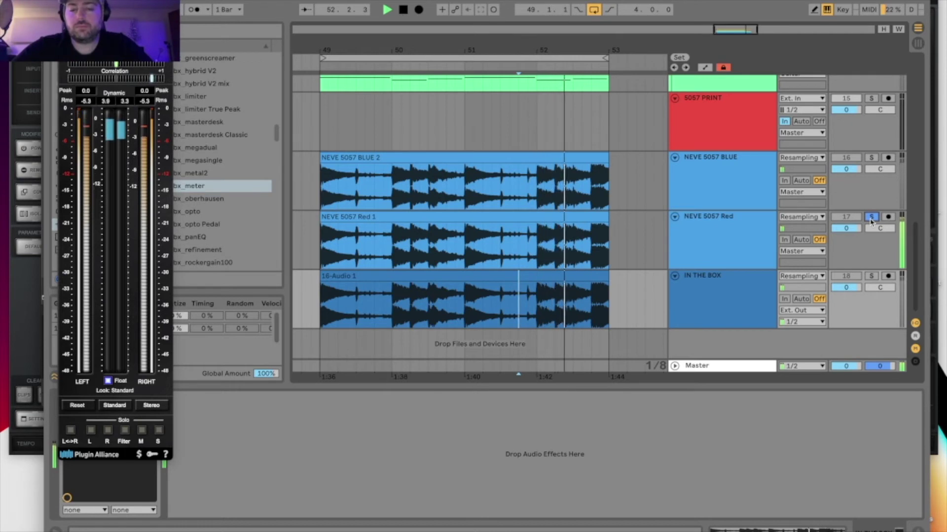
pyautogui.click(871, 217)
pyautogui.press('space')
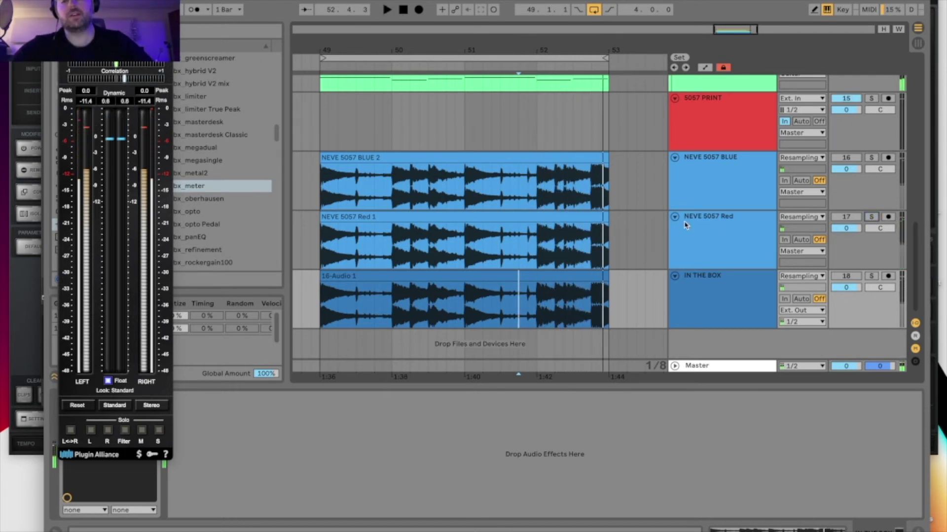
# - Play with NEVE 5057 Red soloed, switch the solo to IN THE BOX, then clear it
pyautogui.click(708, 290)
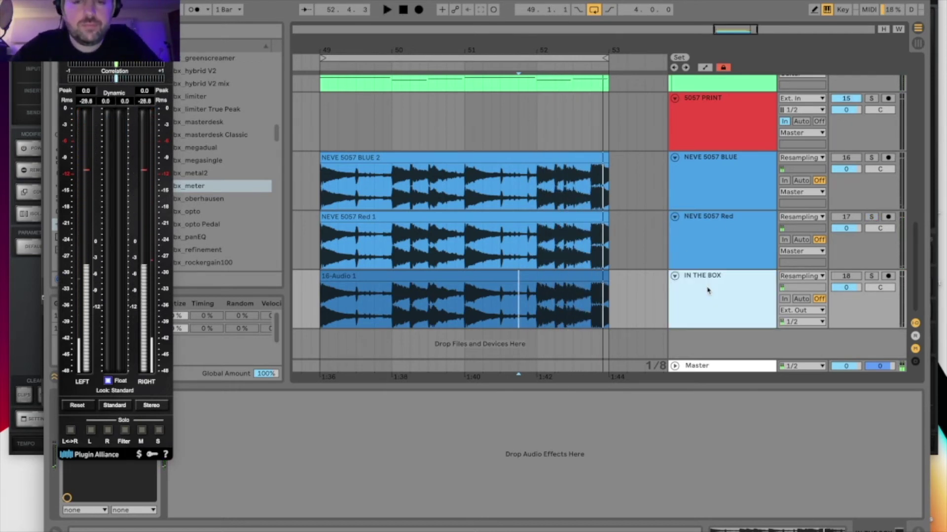
pyautogui.click(871, 217)
pyautogui.press('space')
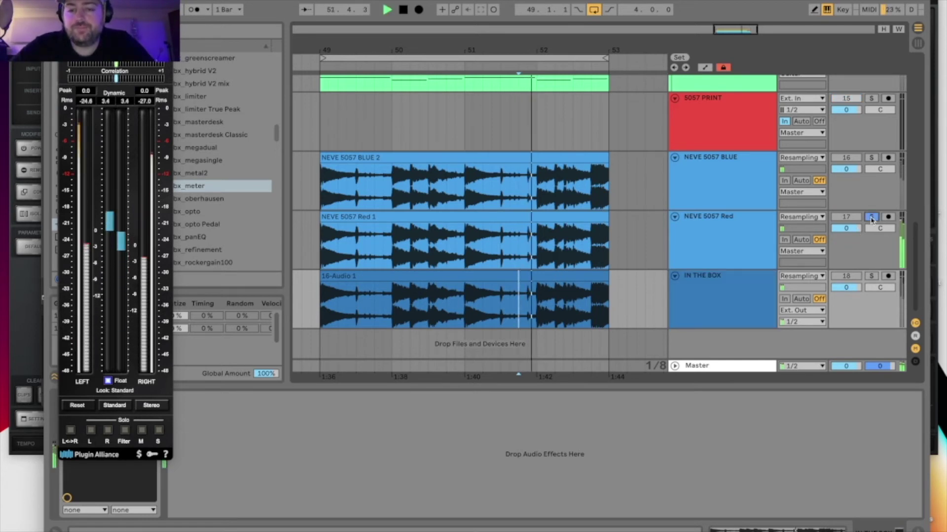
pyautogui.click(872, 276)
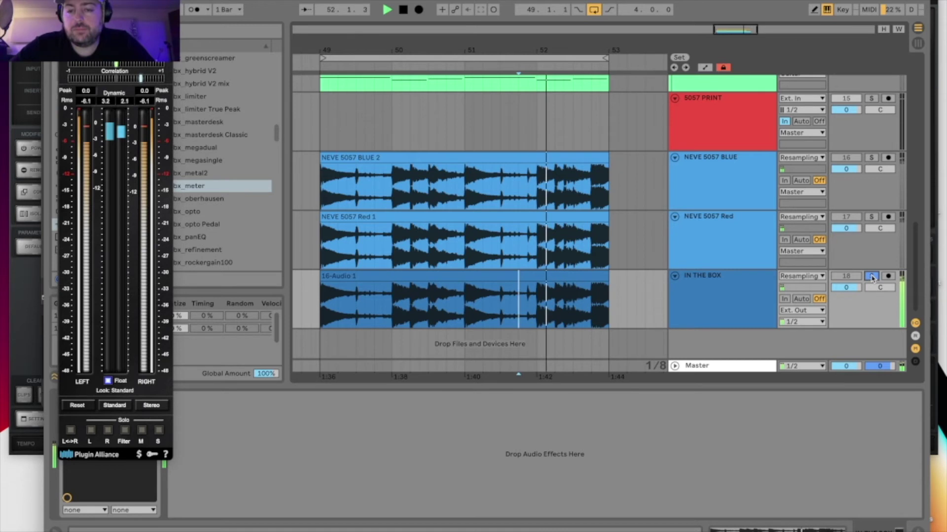
pyautogui.click(870, 218)
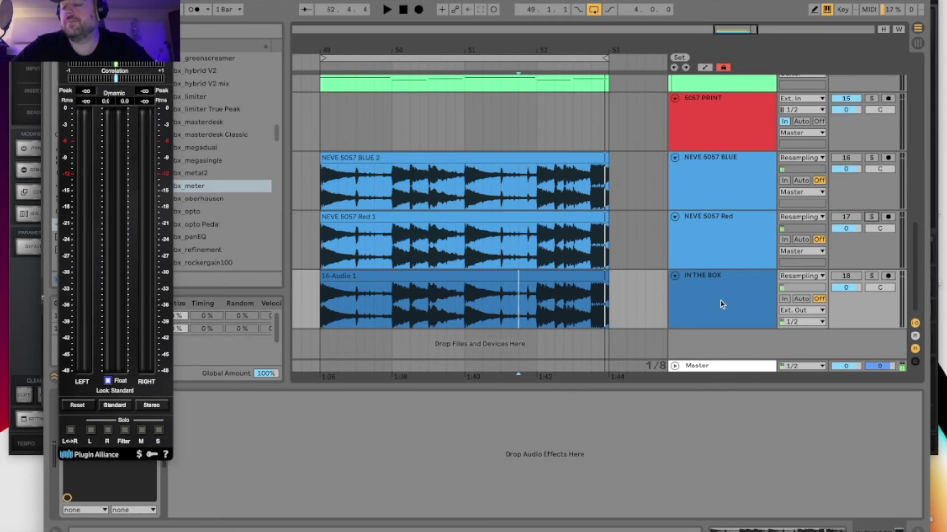
# - Scroll the arrangement to inspect the DRUM RACK track's devices and the Guitar track
pyautogui.scroll(2, 740, 202)
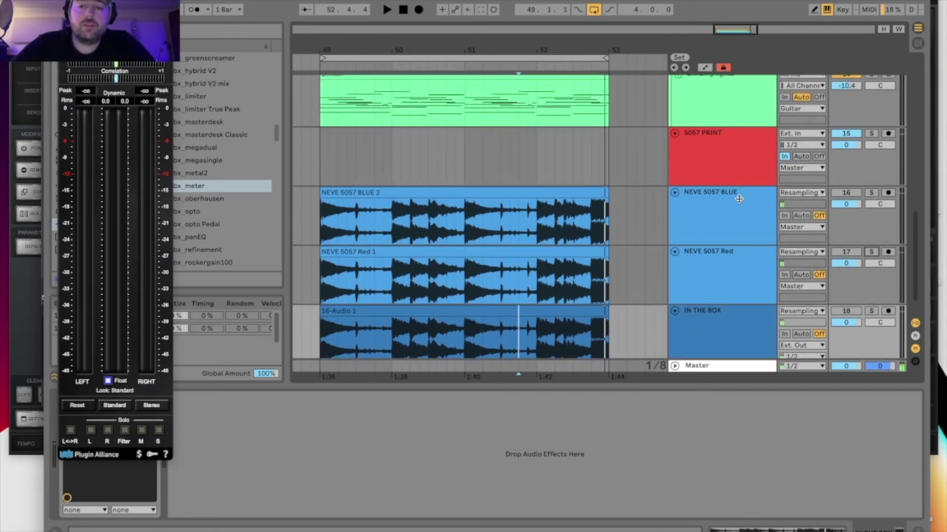
pyautogui.scroll(15, 739, 199)
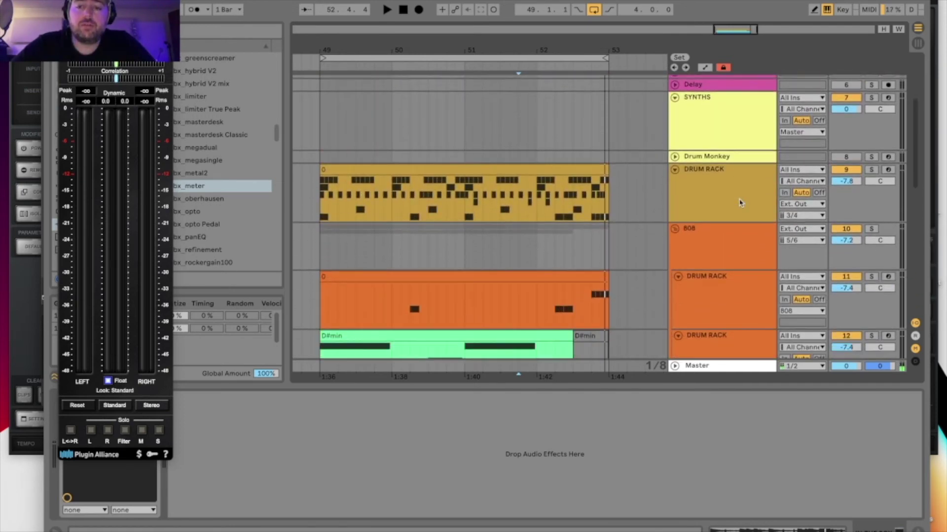
pyautogui.scroll(-1, 740, 202)
pyautogui.click(729, 180)
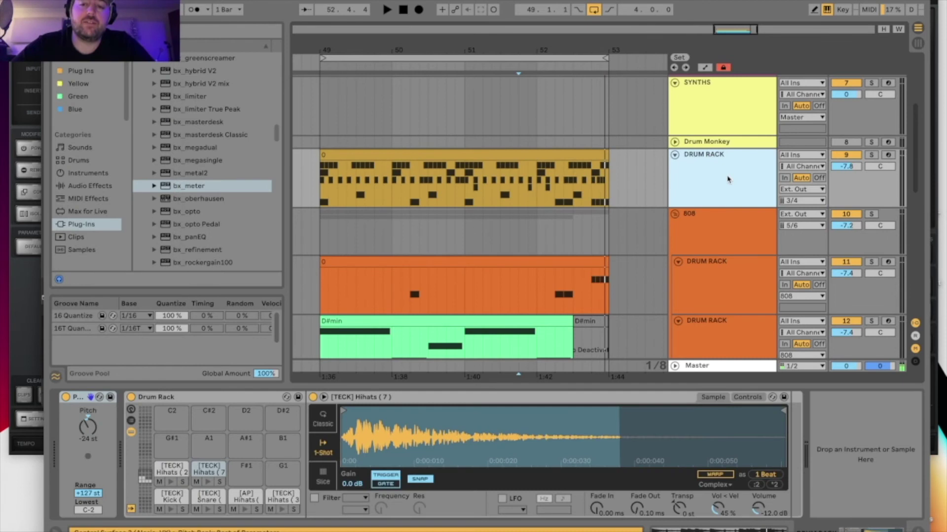
pyautogui.scroll(-4, 727, 179)
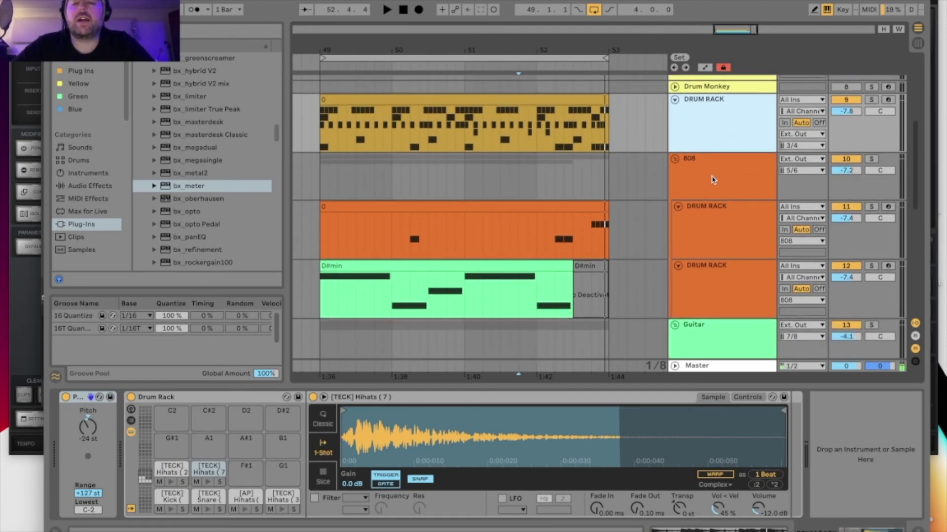
pyautogui.scroll(-1, 713, 179)
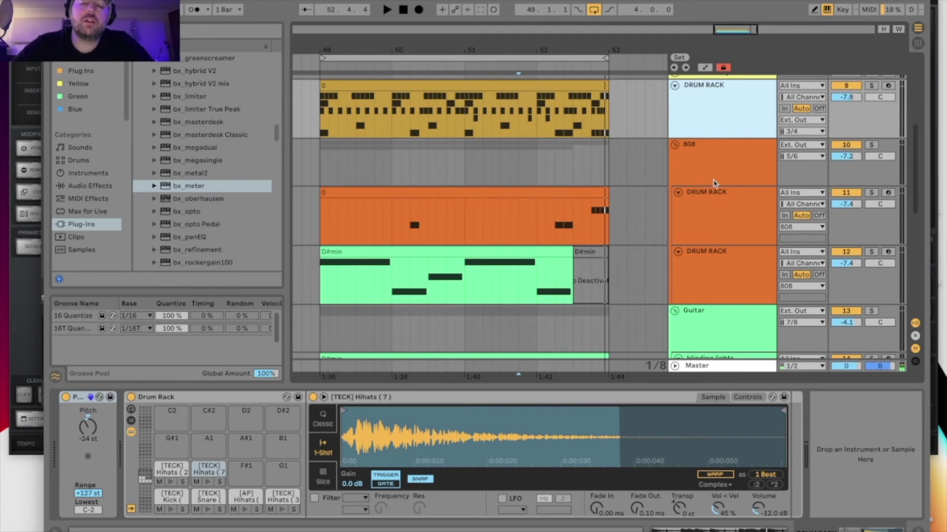
pyautogui.scroll(-4, 718, 179)
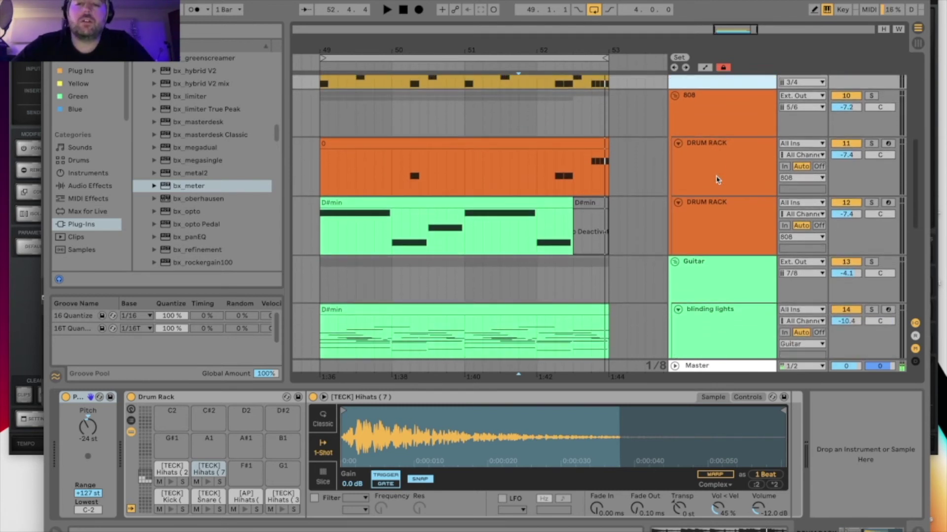
pyautogui.scroll(-4, 706, 132)
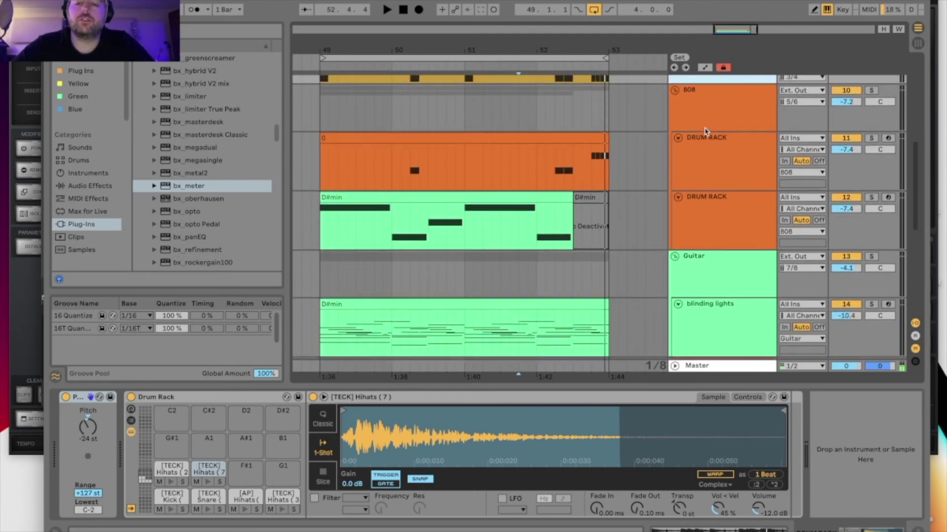
pyautogui.click(709, 235)
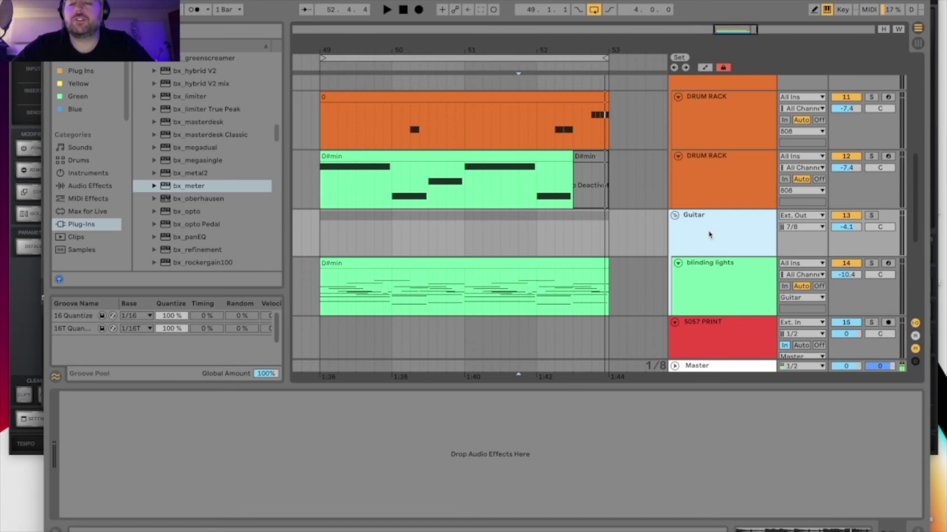
# - Show the 5057 PRINT track's four-plugin chain ending in bx_meter, then select IN THE BOX
pyautogui.scroll(-2, 710, 235)
pyautogui.scroll(20, 710, 148)
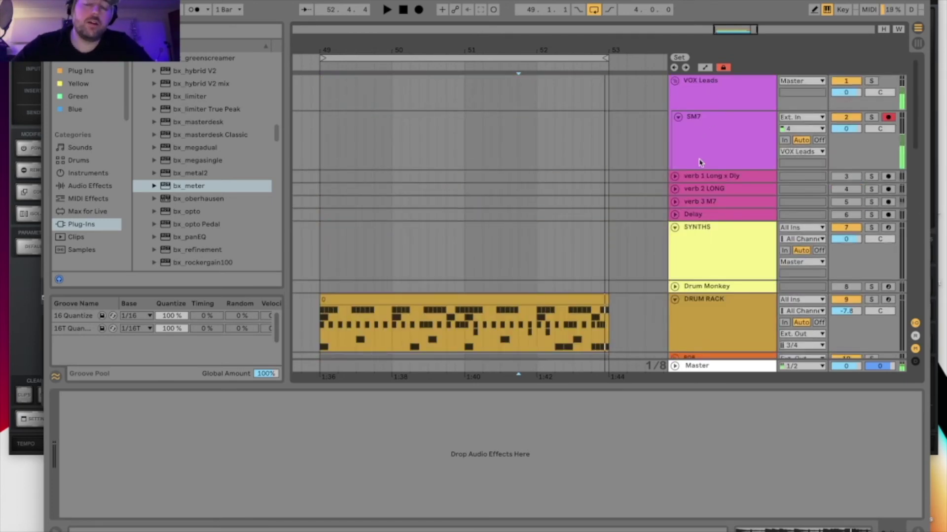
pyautogui.scroll(-10, 752, 153)
pyautogui.scroll(15, 754, 152)
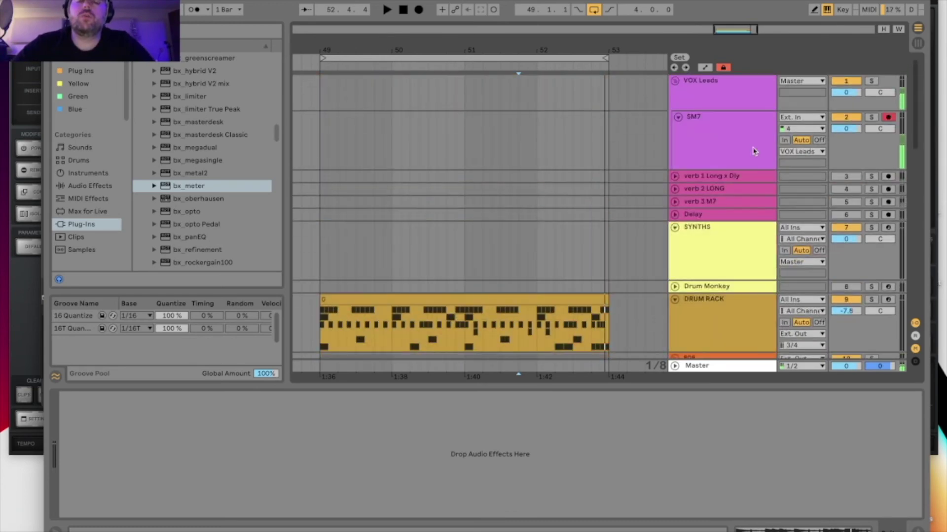
pyautogui.scroll(-10, 679, 227)
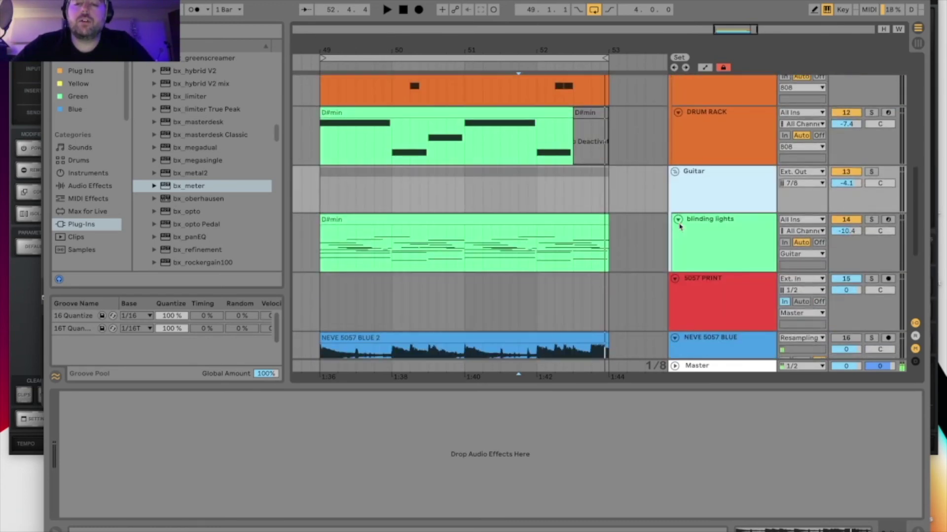
pyautogui.scroll(10, 708, 186)
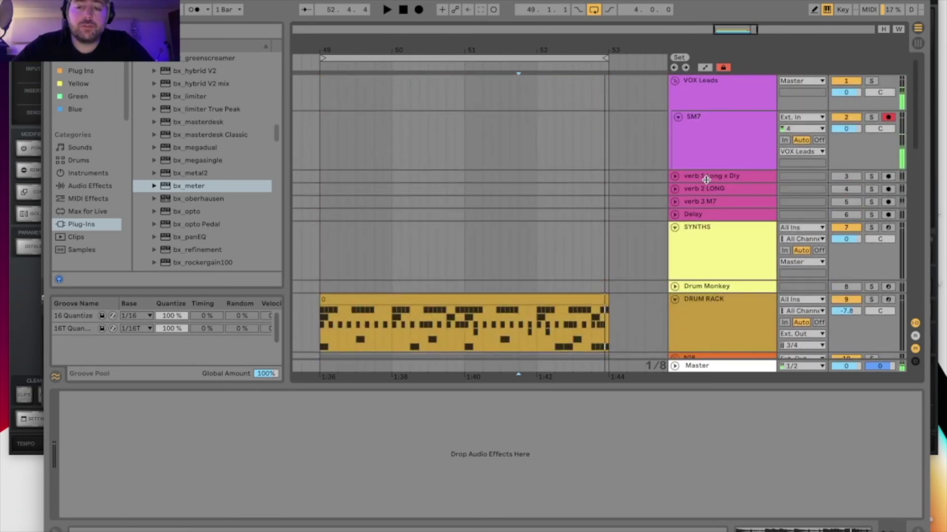
pyautogui.scroll(-10, 705, 213)
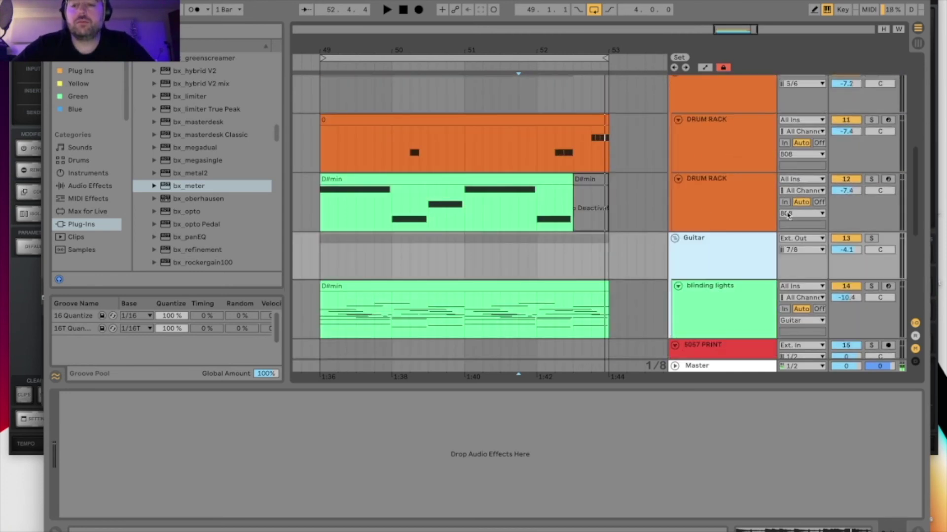
pyautogui.scroll(2, 790, 136)
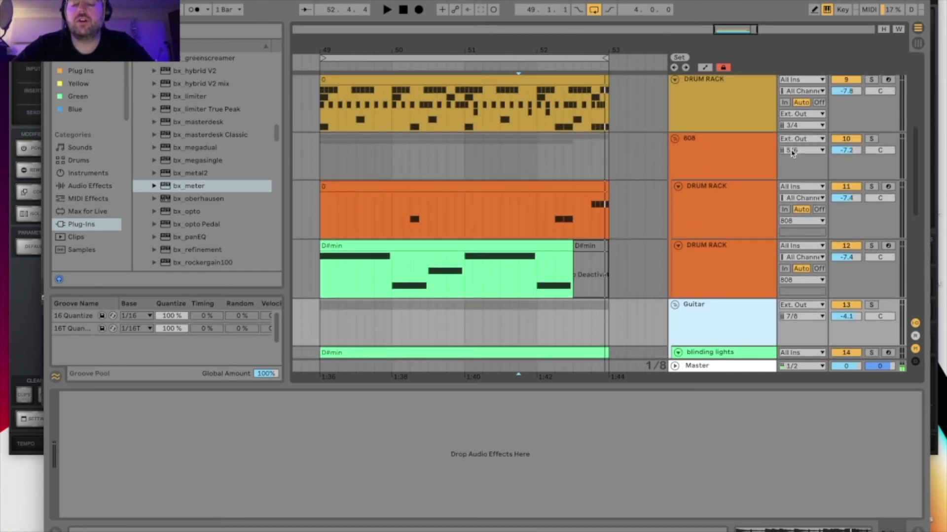
pyautogui.scroll(-5, 797, 155)
pyautogui.click(698, 199)
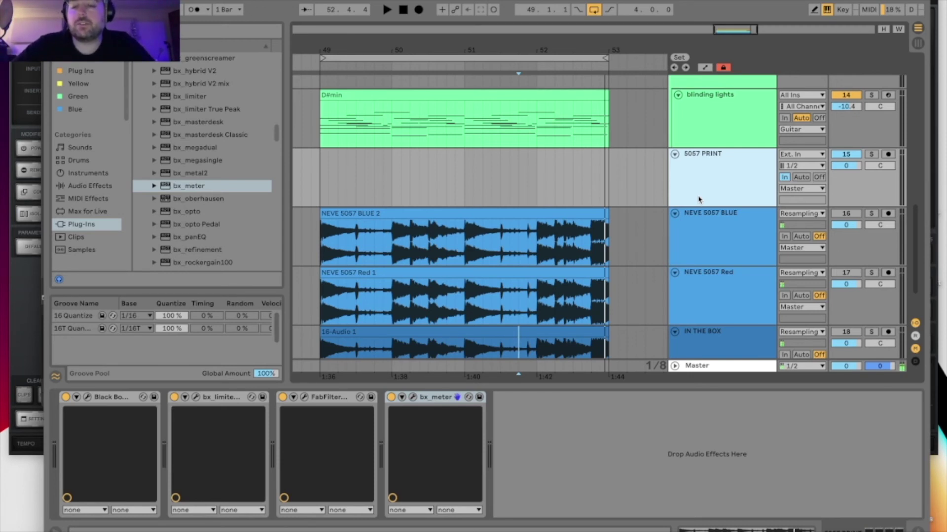
pyautogui.scroll(-3, 698, 199)
pyautogui.click(706, 289)
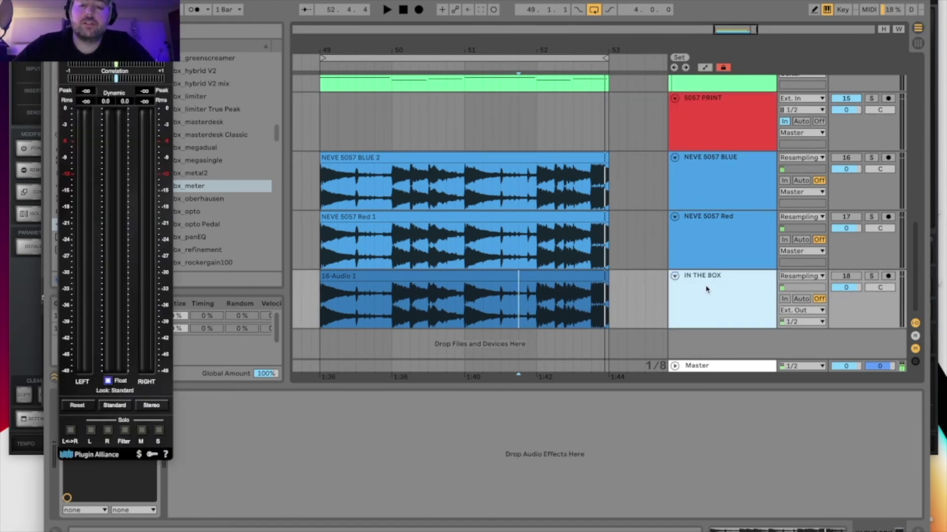
# - Place the playback start just before bar 52 in the 16-Audio 1 clip
pyautogui.moveTo(528, 304); pyautogui.dragTo(609, 309)
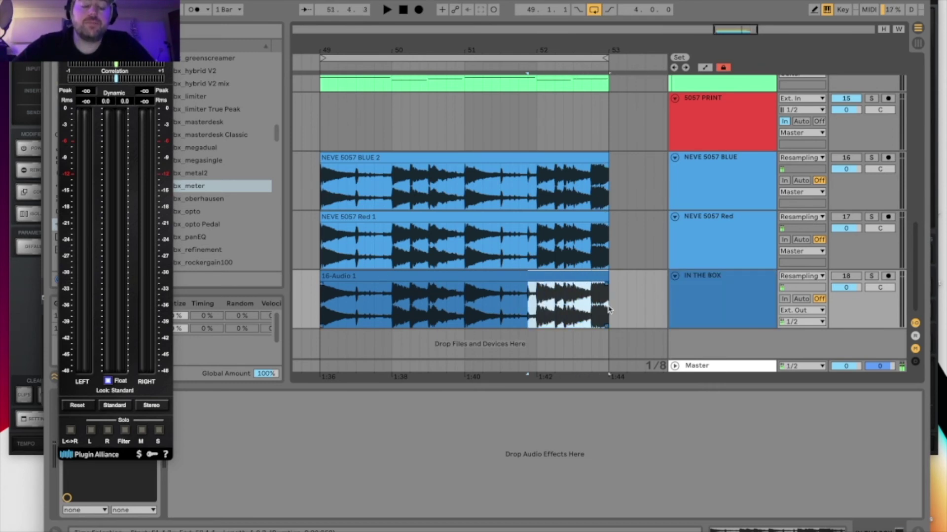
pyautogui.click(526, 299)
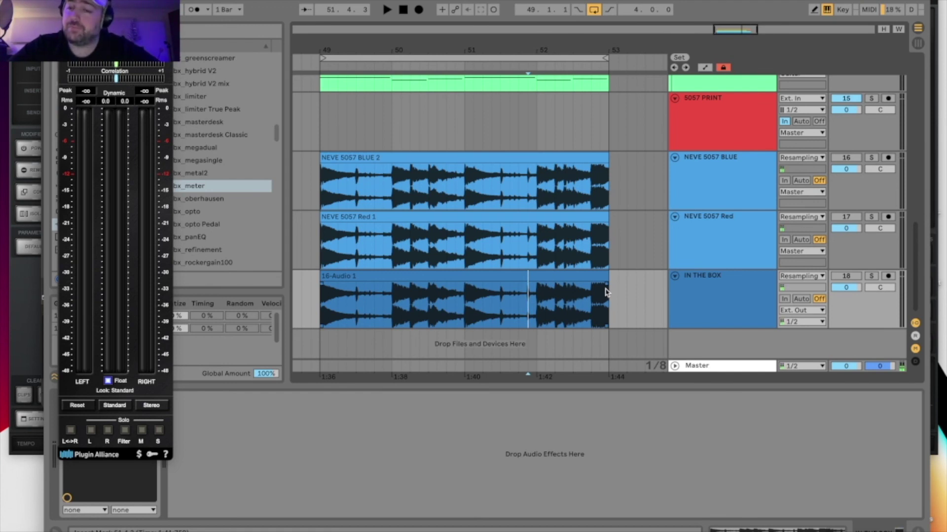
pyautogui.scroll(10, 606, 292)
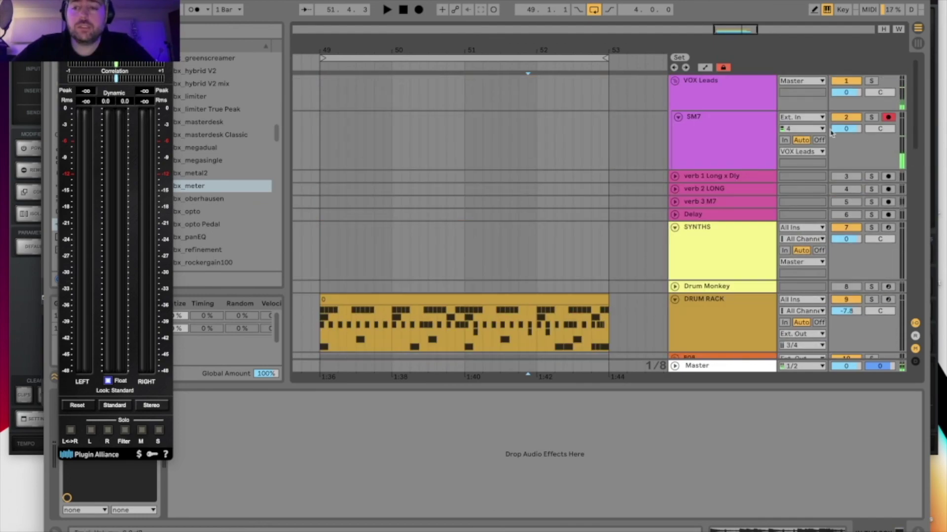